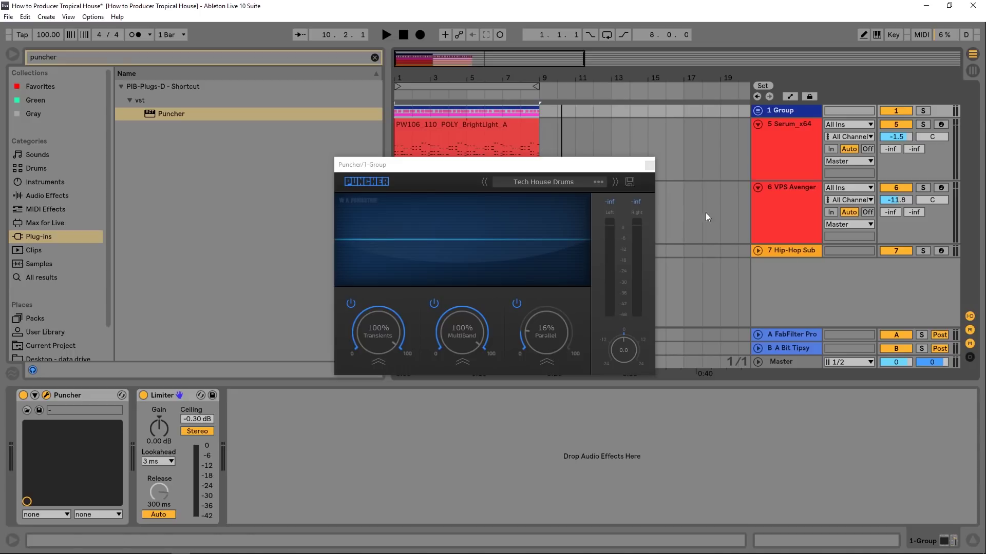
Solo the 1 Group track and play it with Puncher switched between bypassed and active to compare the sound.
left_click(922, 111)
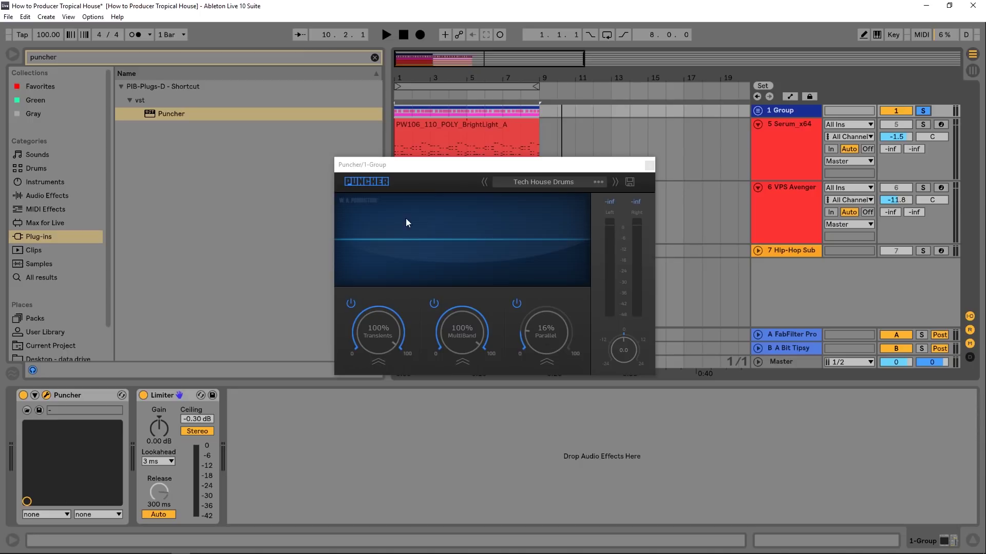
left_click(374, 181)
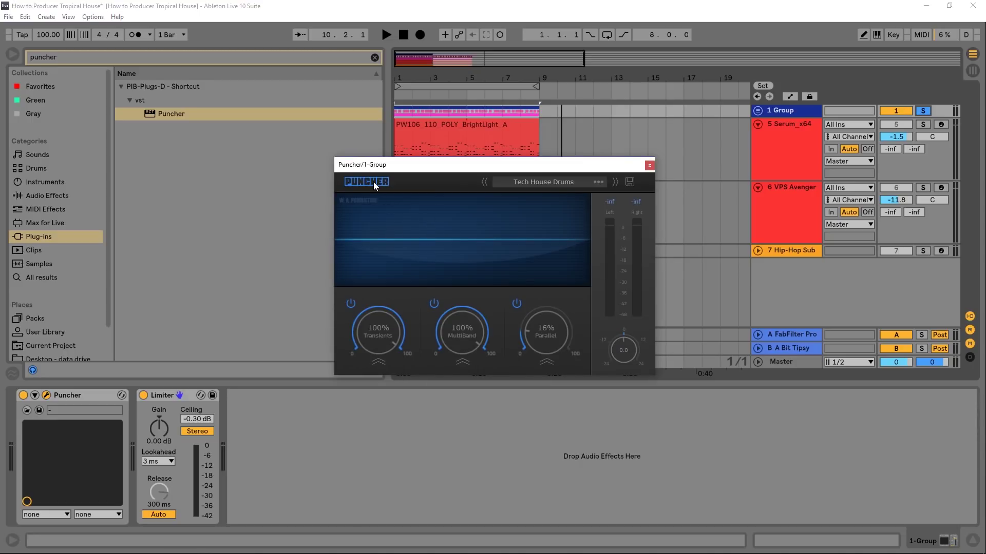
left_click(374, 182)
key("space")
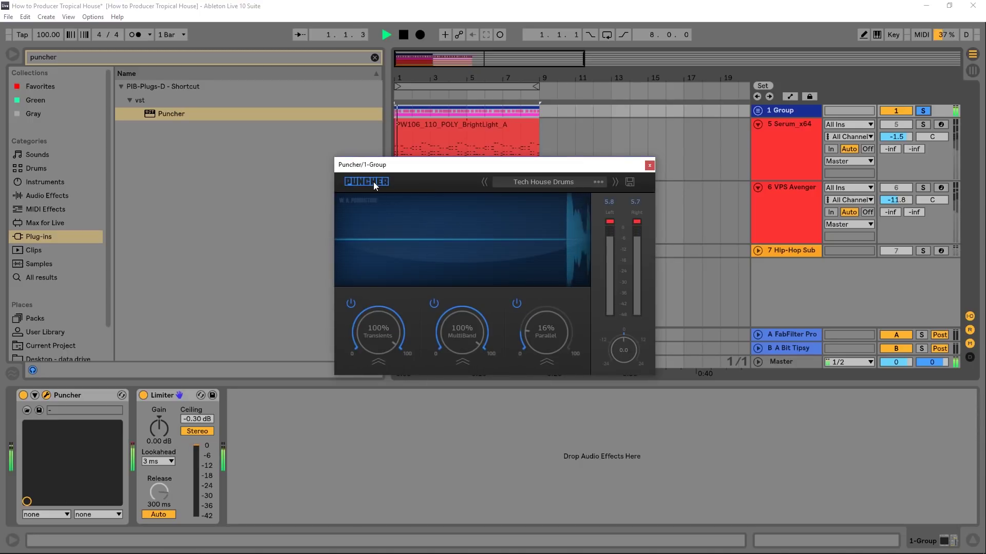
left_click(374, 182)
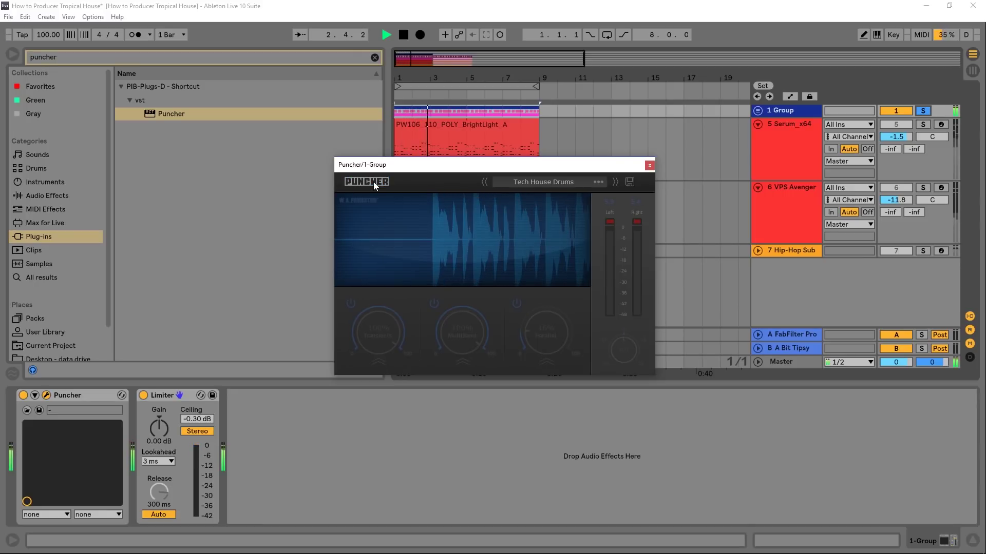
left_click(374, 182)
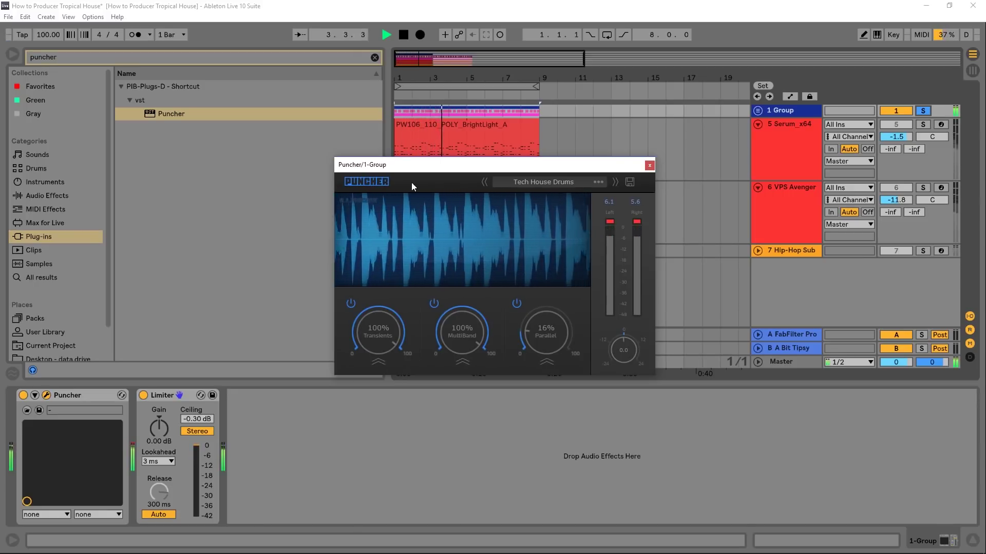
key("space")
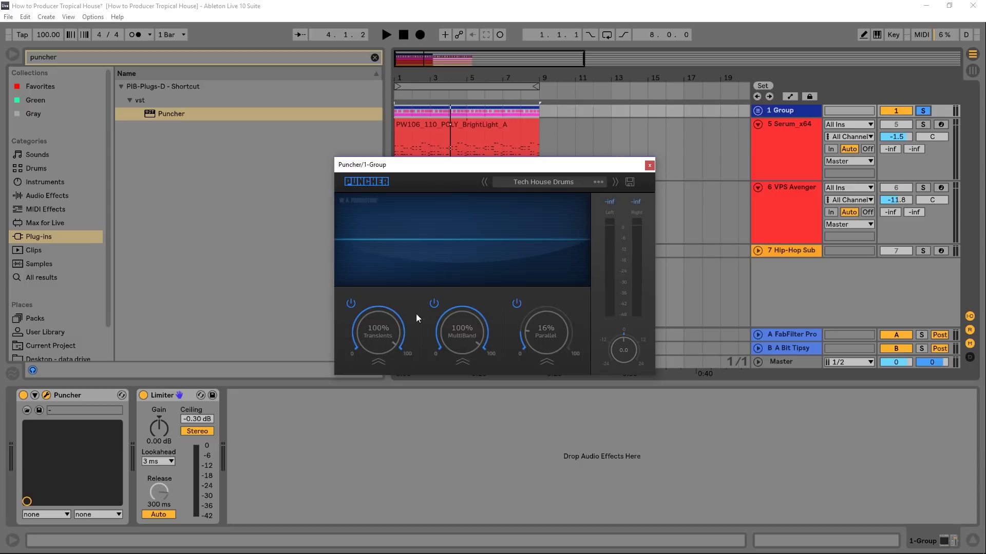
Toggle Puncher's Transients and MultiBand modules off and back on.
left_click(350, 304)
left_click(350, 304)
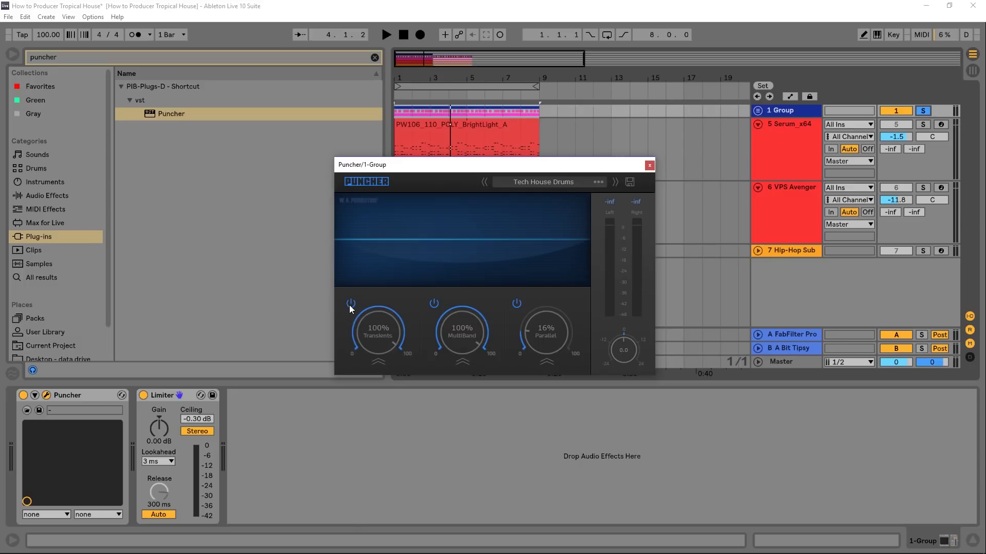
left_click(433, 304)
left_click(432, 304)
Examine the advanced settings of the Transients, MultiBand and Parallel modules, leaving only those of Transients open.
left_click(378, 362)
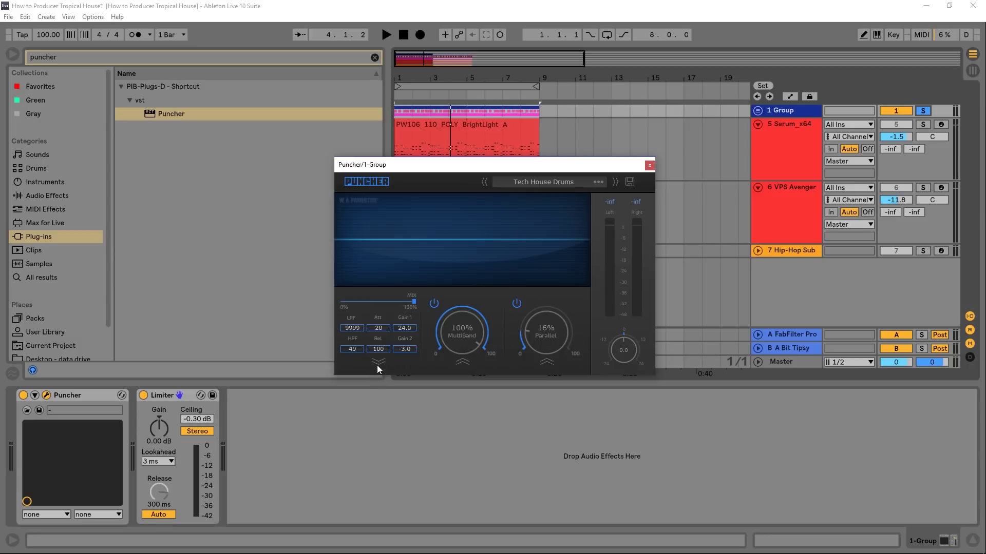
left_click(462, 361)
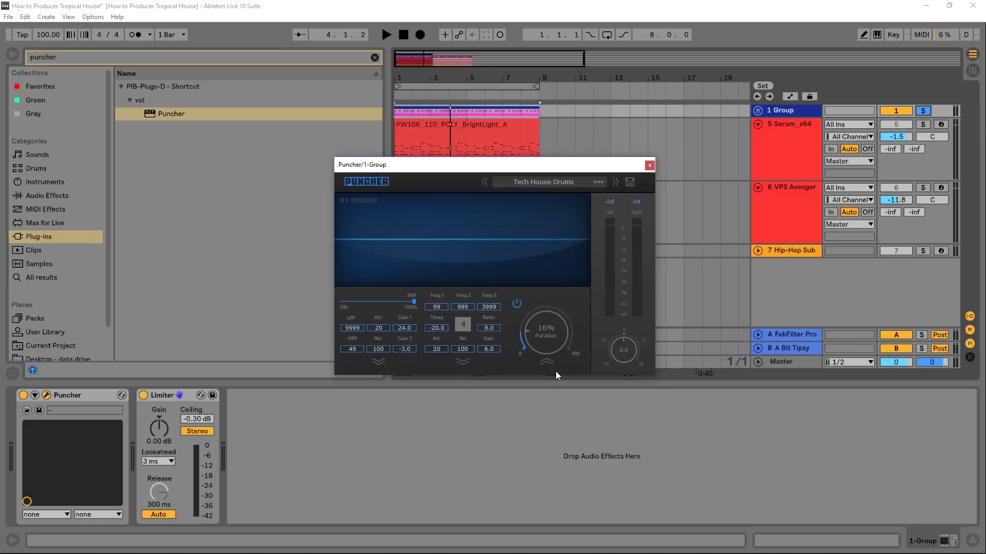
left_click(546, 361)
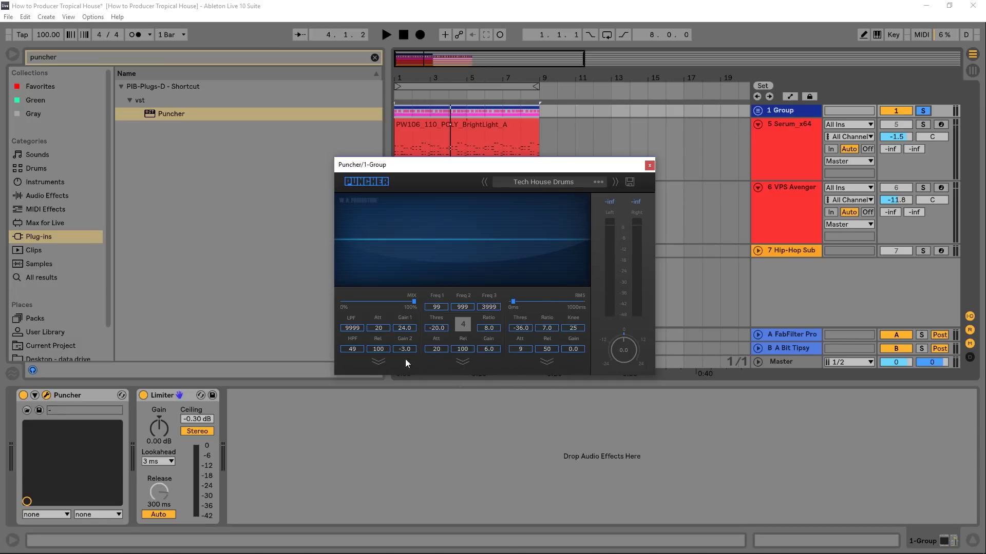
left_click(461, 361)
left_click(545, 361)
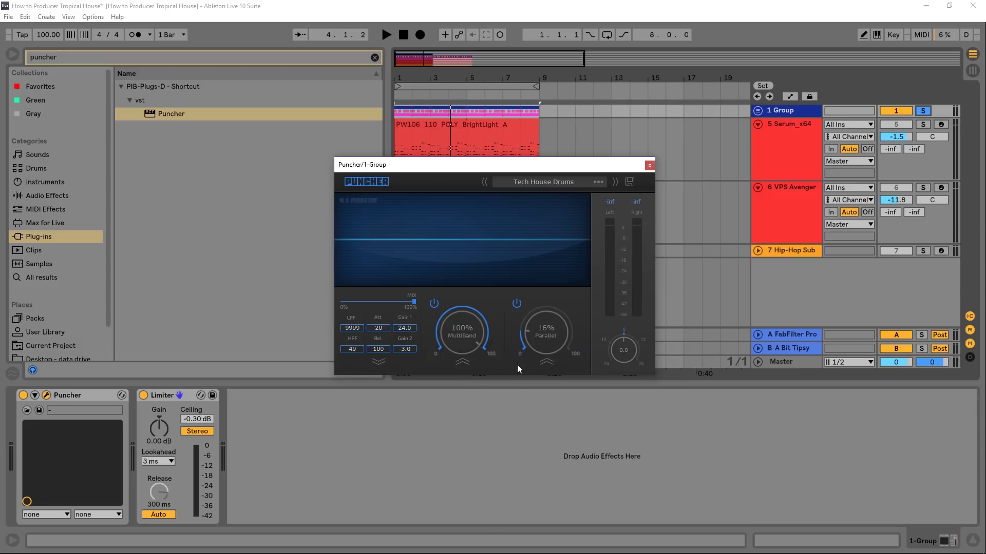
left_click(377, 364)
left_click(377, 362)
Try the Transients low-pass filter at about 459 during playback, and raise it to 6014.
left_click_drag(413, 301, 365, 303)
mouse_move(349, 361)
left_mouse_down()
mouse_move(348, 375)
mouse_move(352, 327)
mouse_move(358, 393)
mouse_move(354, 350)
left_mouse_up()
key("space")
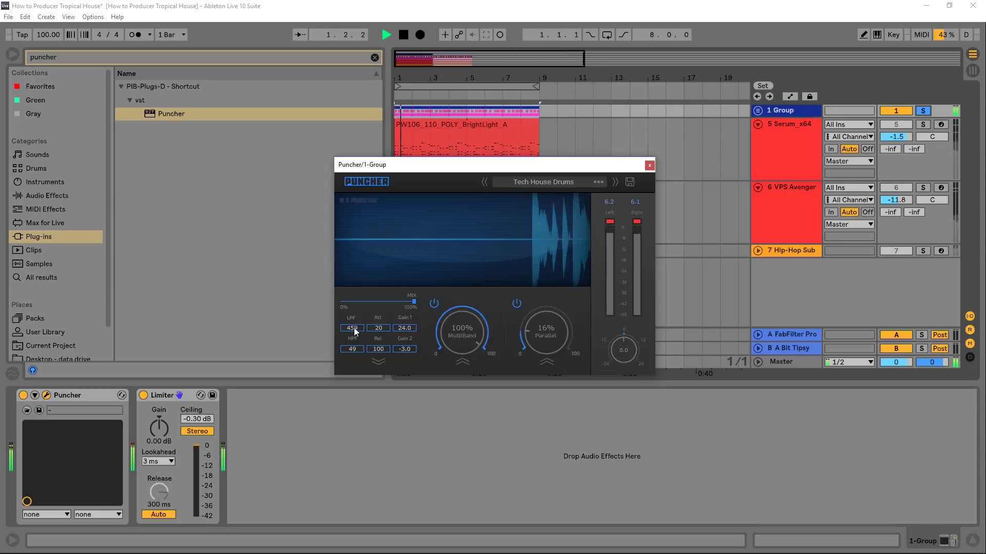
left_click_drag(353, 328, 352, 263)
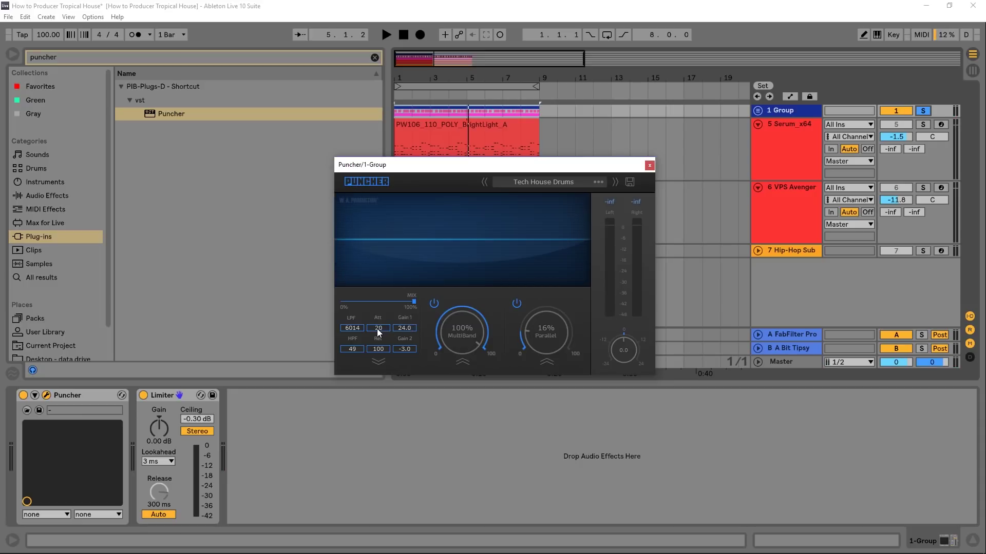
Set the Transients attack to 100 and audition it during playback.
left_click_drag(378, 332, 380, 319)
left_click_drag(380, 267, 385, 169)
left_click_drag(378, 308, 383, 270)
key("space")
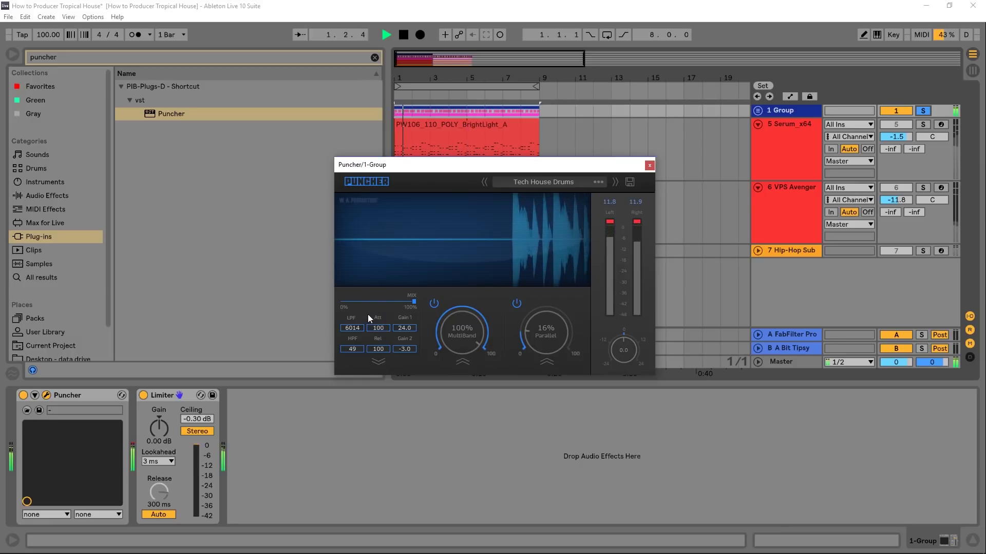
left_click_drag(380, 327, 421, 384)
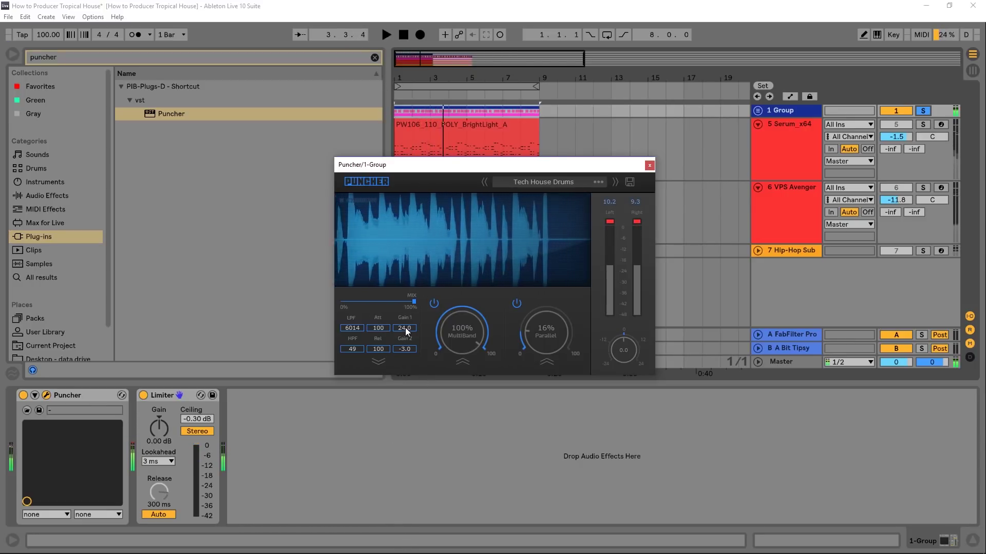
key("space")
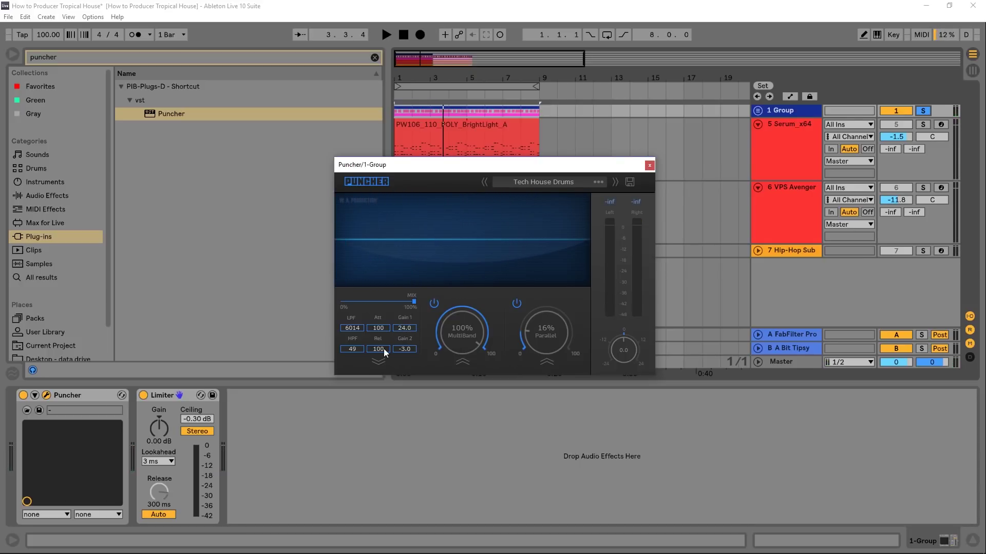
During playback, set the Transients release to 0, the high-pass filter to 20 and the low-pass filter to 20000.
key("space")
left_click_drag(381, 352, 430, 542)
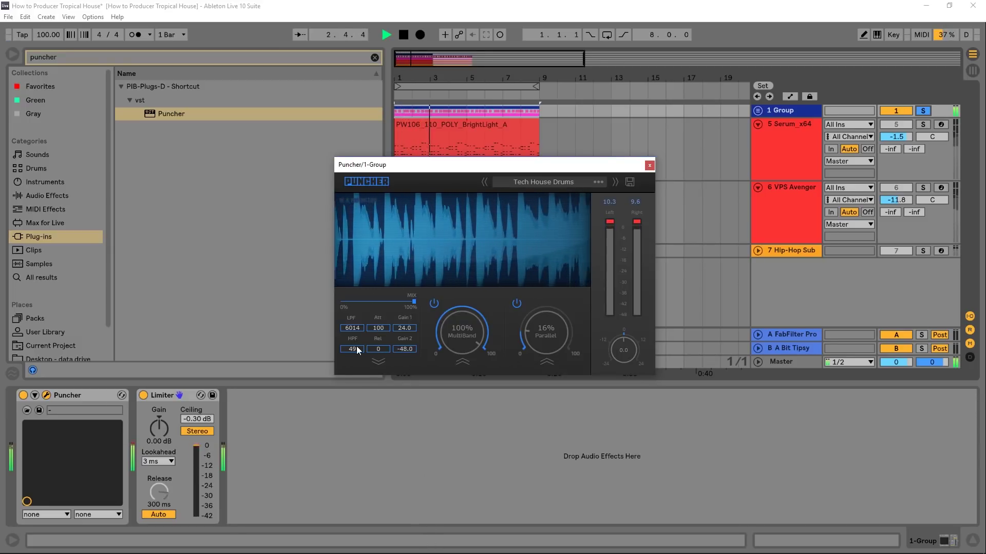
left_click_drag(351, 350, 373, 455)
left_click_drag(359, 329, 362, 76)
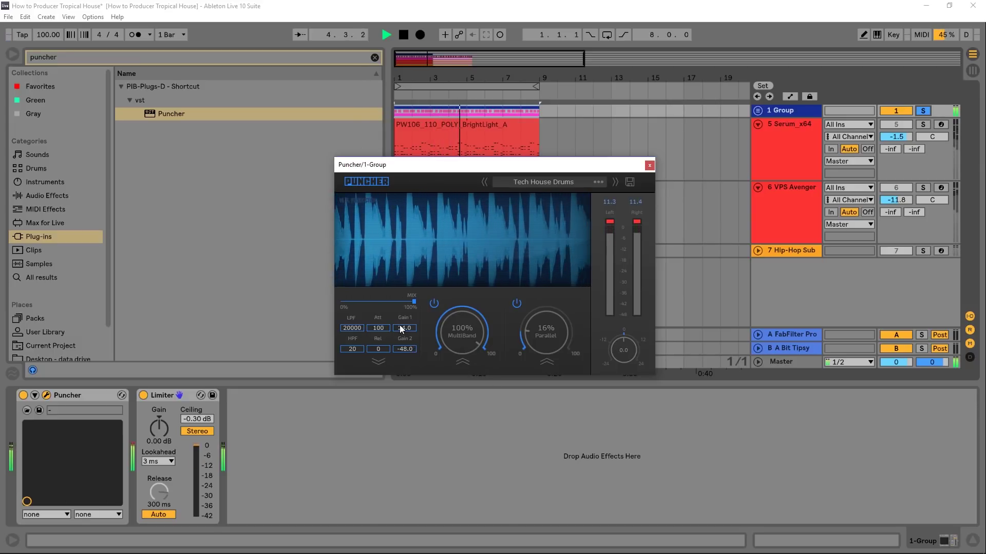
Compare the sound with Puncher bypassed and active, and set the Transients Gain 2 to -12.3.
left_click(352, 180)
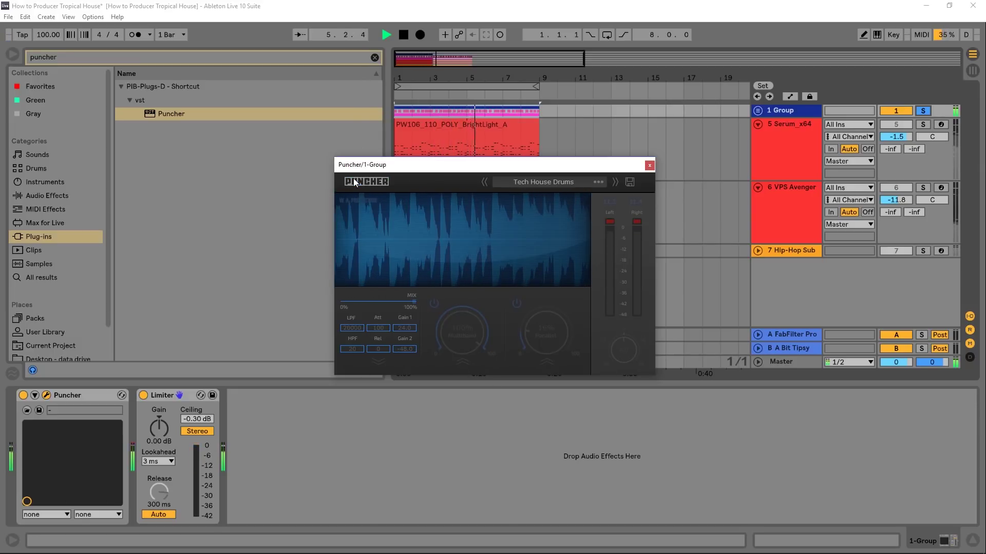
left_click(353, 179)
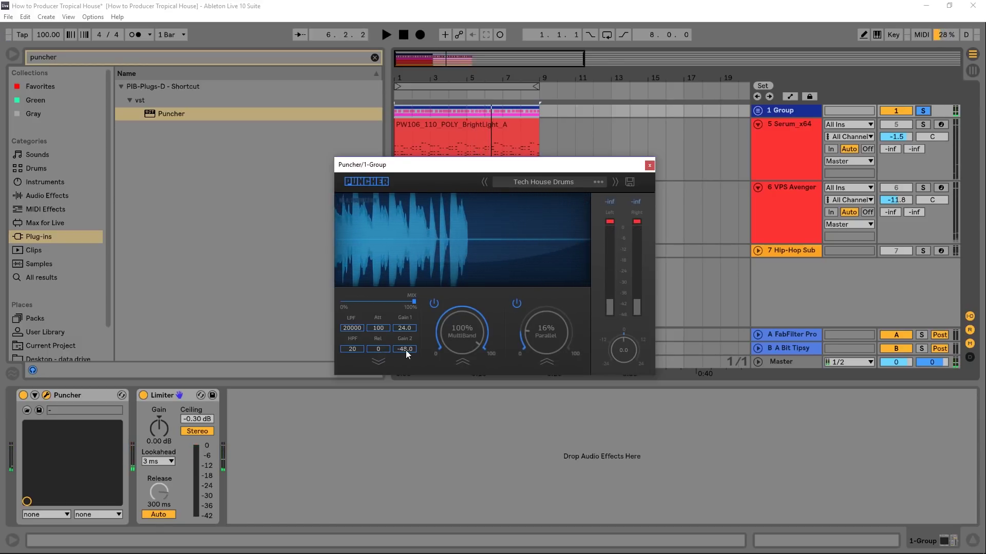
left_click_drag(406, 351, 404, 349)
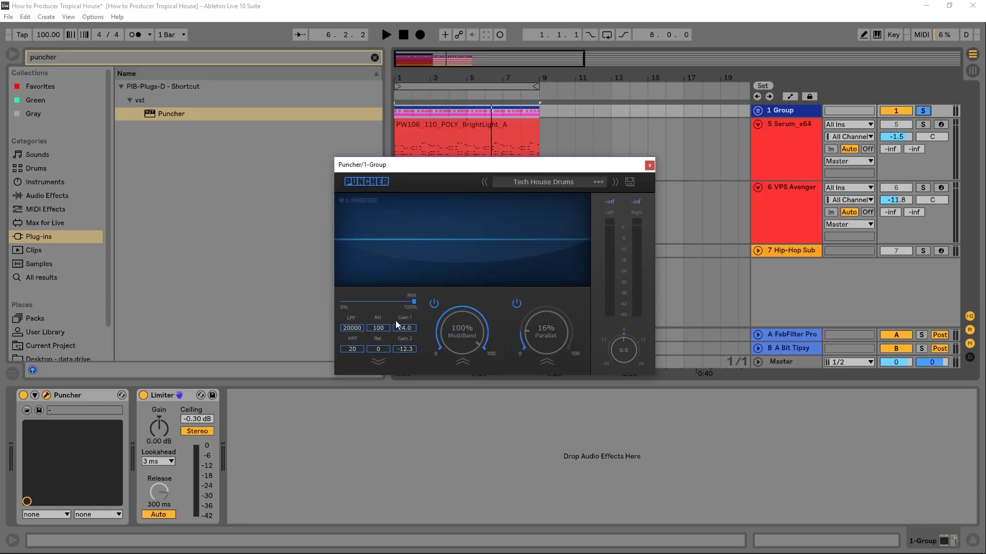
left_click(378, 361)
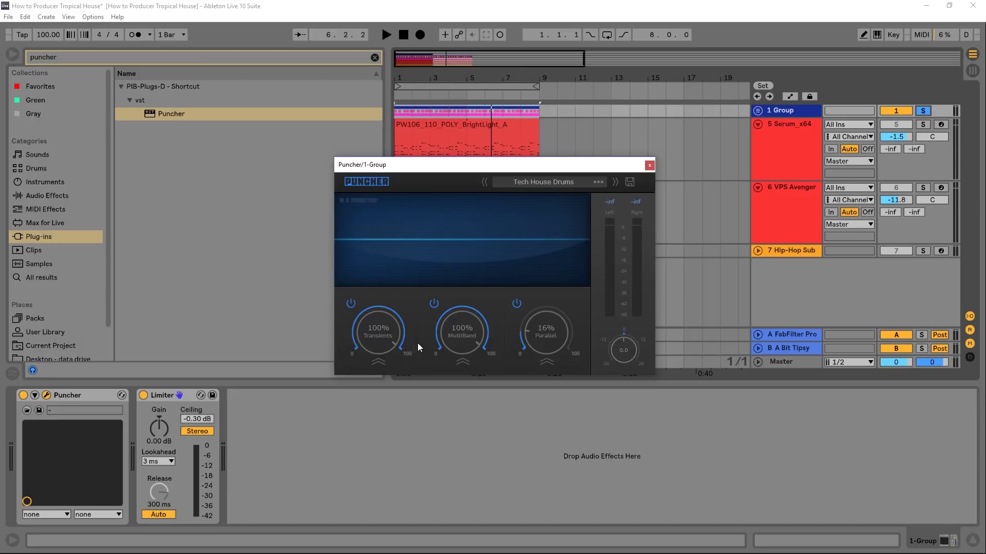
Examine the MultiBand module's crossover and per-band compressor settings, and return to its main dial.
left_click(462, 362)
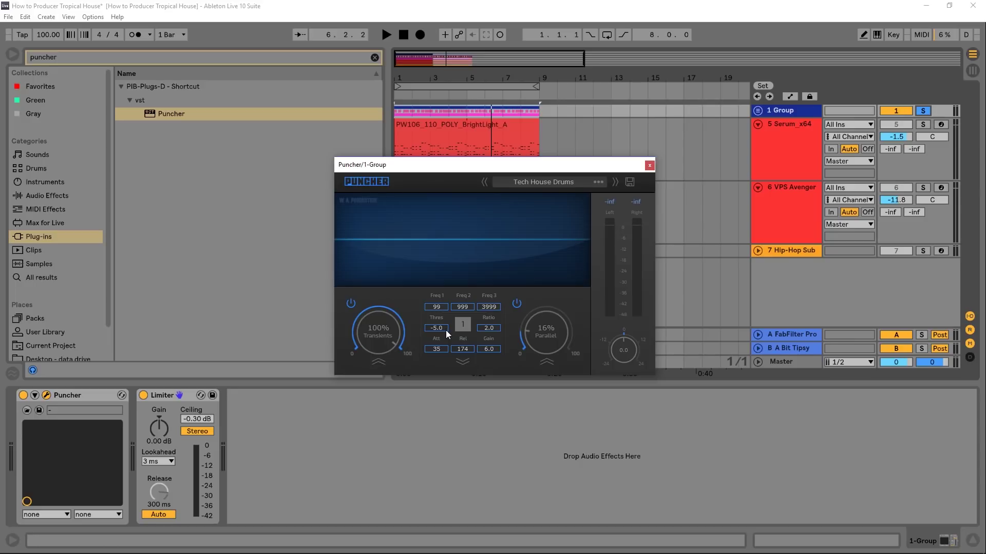
left_click(462, 359)
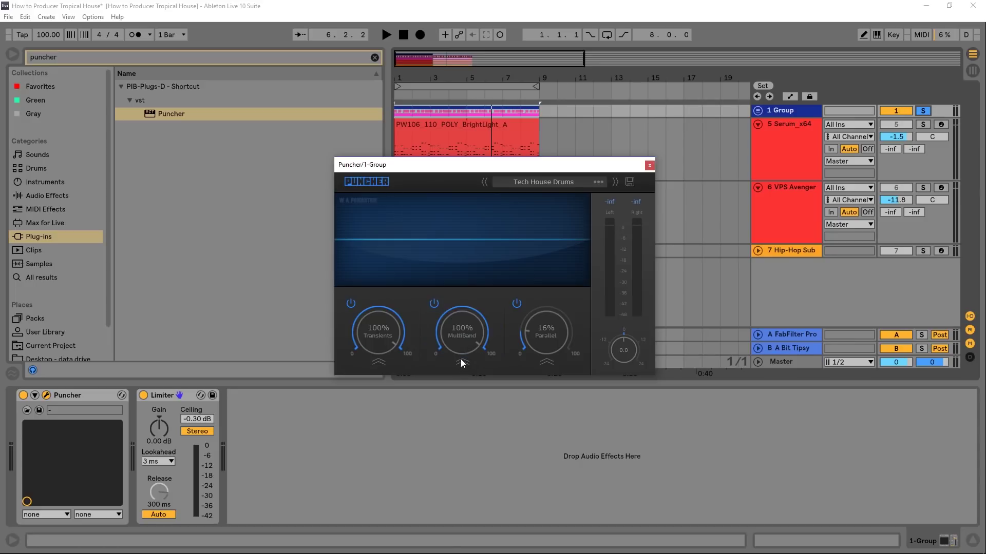
Set the Parallel module's knee to 24 and Puncher's output gain to 1.0, and play the group.
left_click(546, 362)
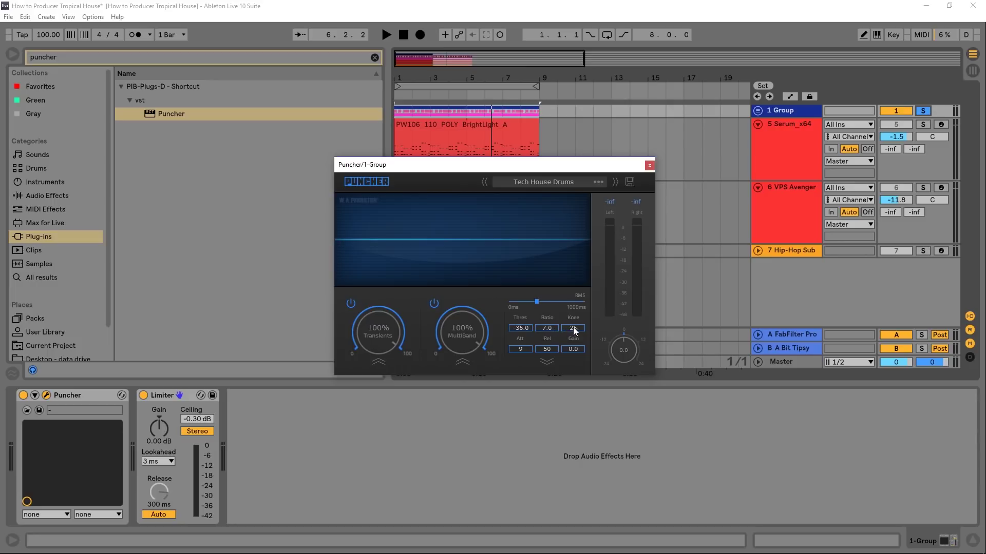
scroll(573, 327, "down", 1)
left_click_drag(623, 351, 621, 324)
key("space")
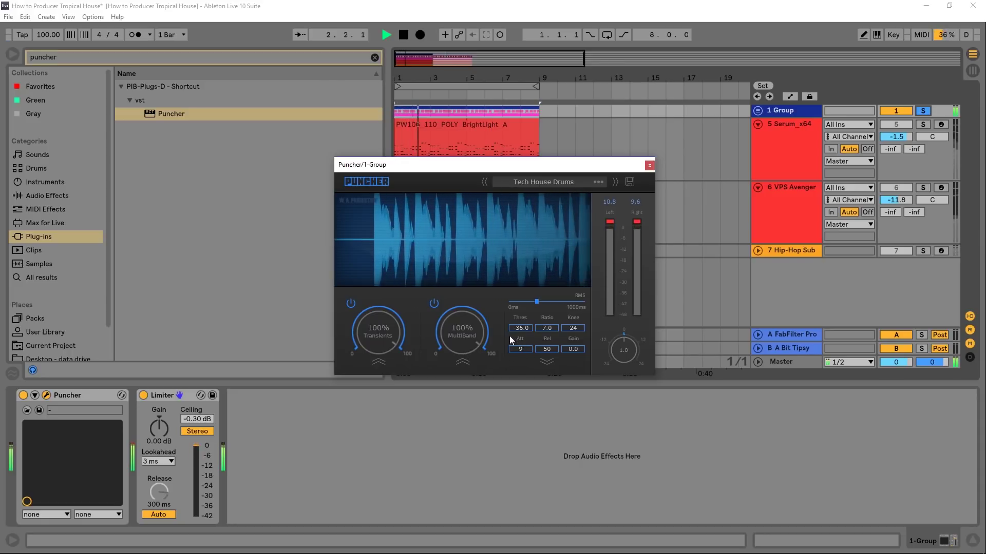
Browse Puncher's preset folders, look inside Synths - Other, and leave without loading a preset.
left_click(598, 182)
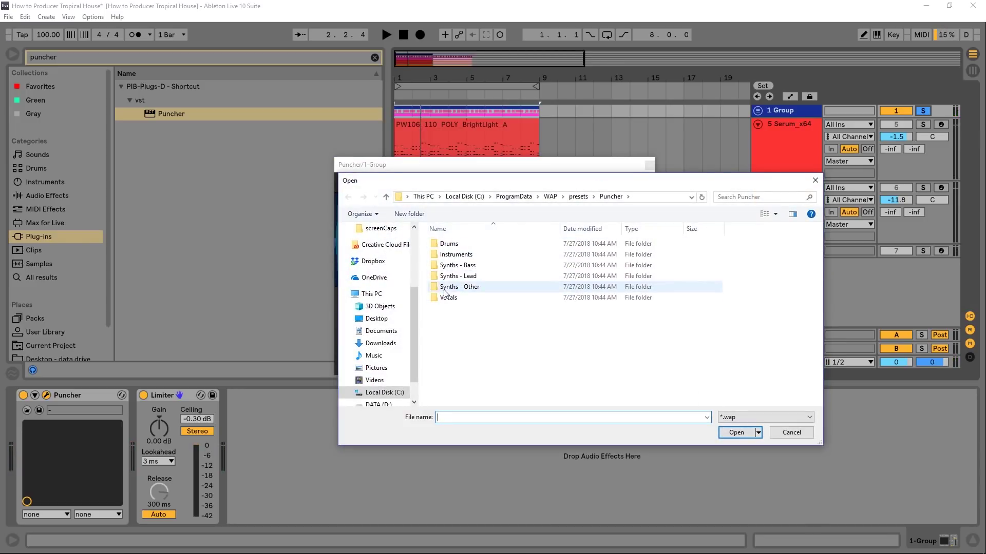
double_click(481, 286)
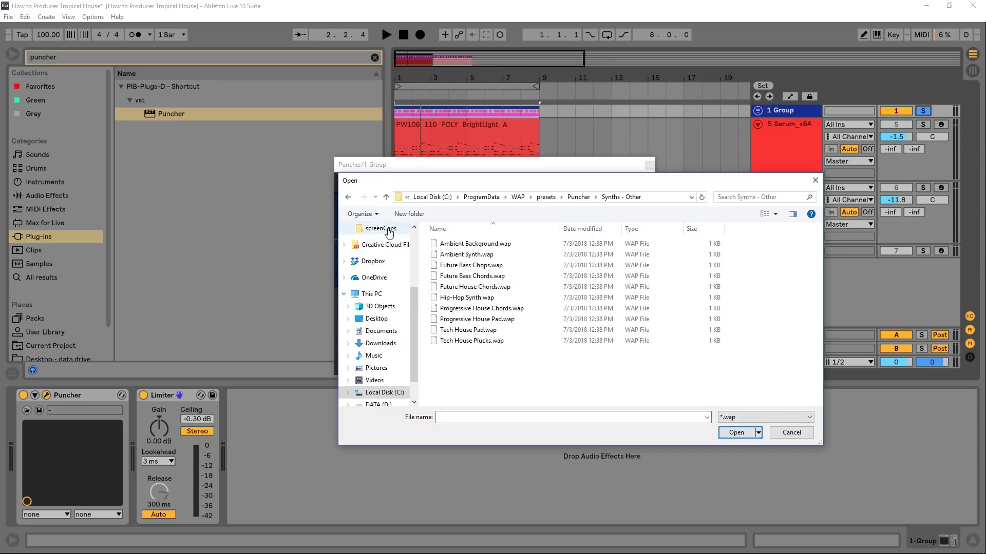
left_click(348, 198)
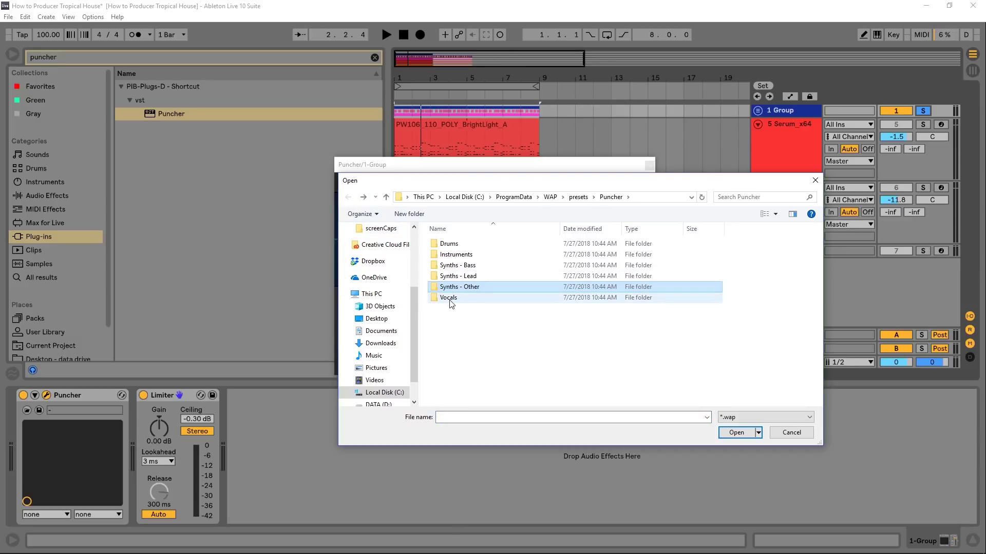
left_click(804, 435)
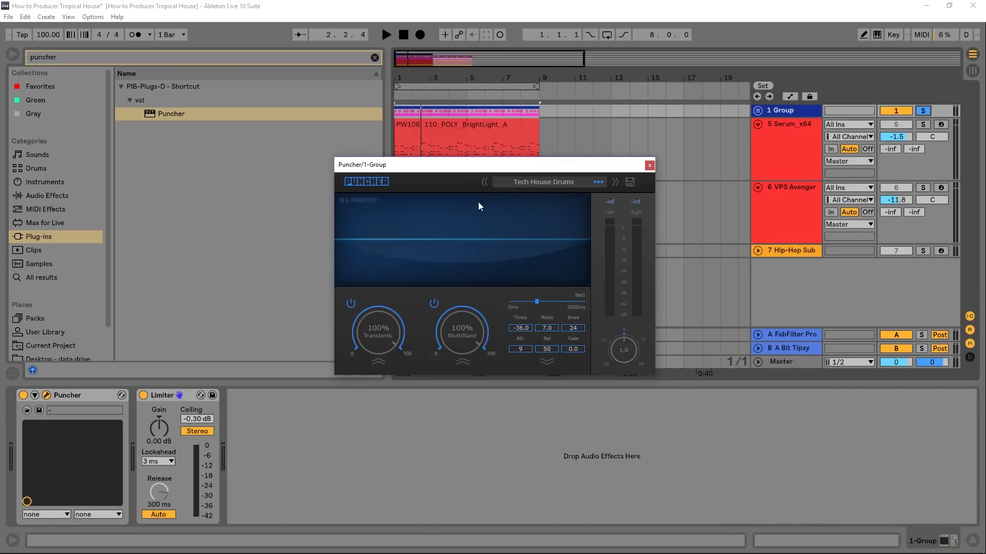
Close the group's Puncher window and open Puncher on the soloed 6 VPS Avenger track, centring its window.
left_click_drag(489, 172, 484, 154)
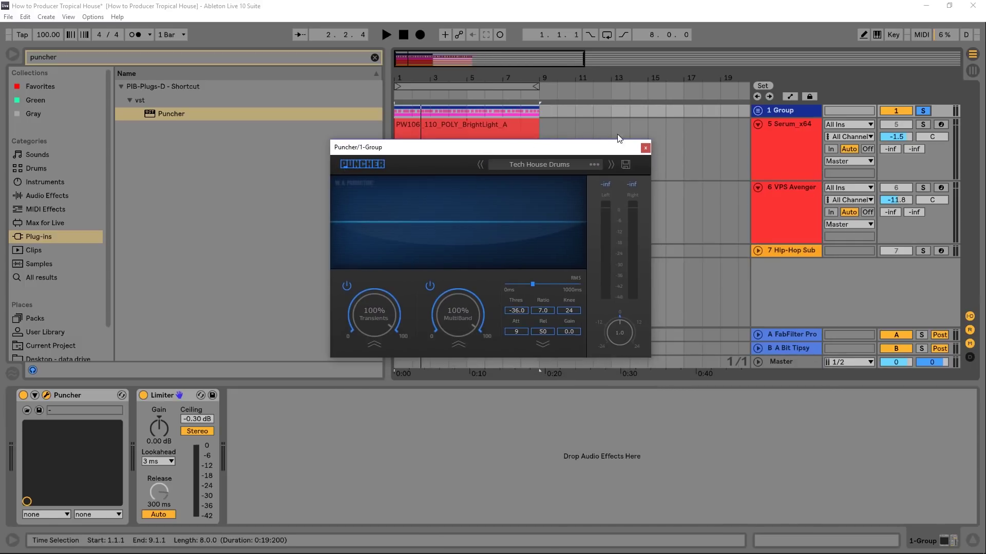
left_click(646, 149)
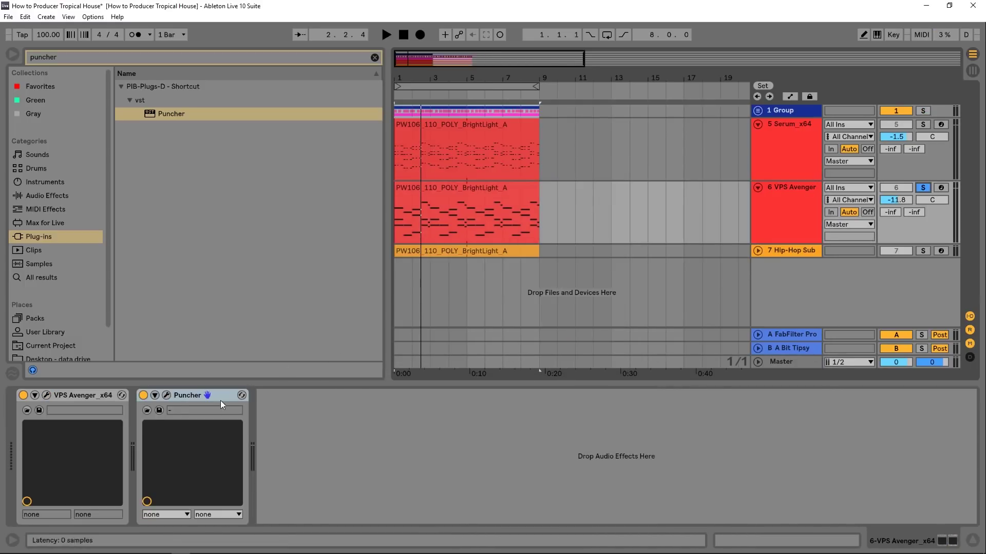
left_click(165, 395)
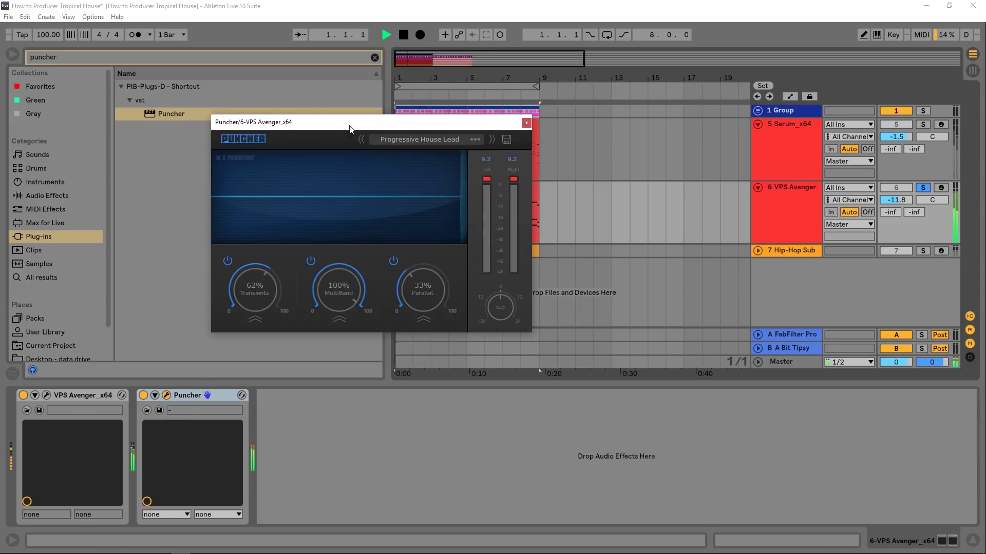
left_click_drag(350, 129, 506, 186)
Set Puncher's Transients to 40% and its output gain to -11.0 during playback, bypassing and re-enabling the plug-in to compare.
left_click_drag(417, 327, 408, 481)
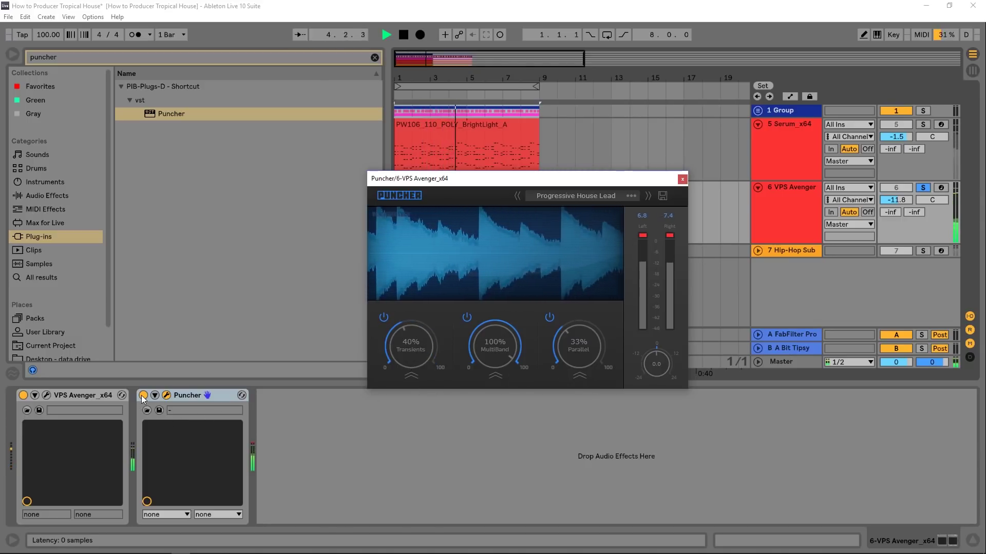
left_click(387, 196)
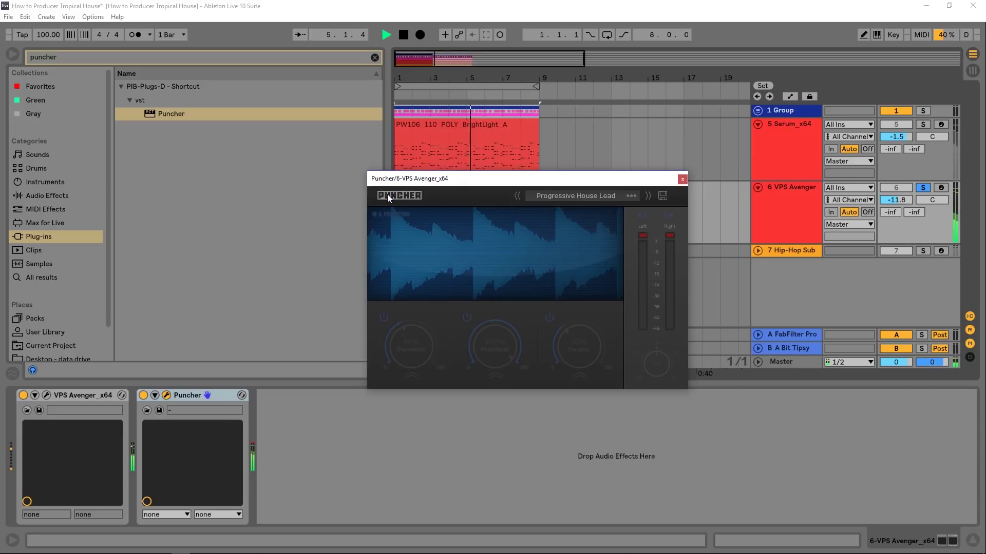
left_click(387, 194)
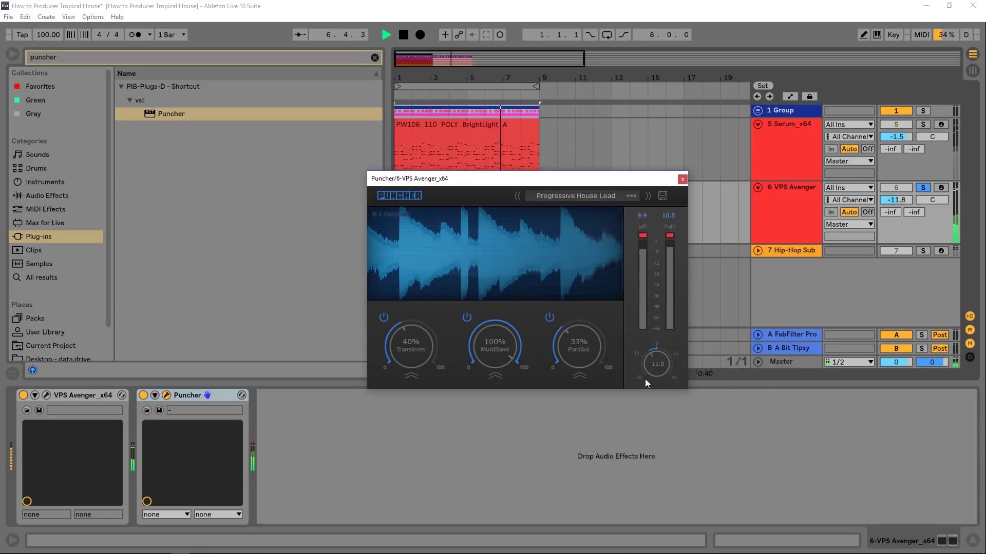
left_click(407, 196)
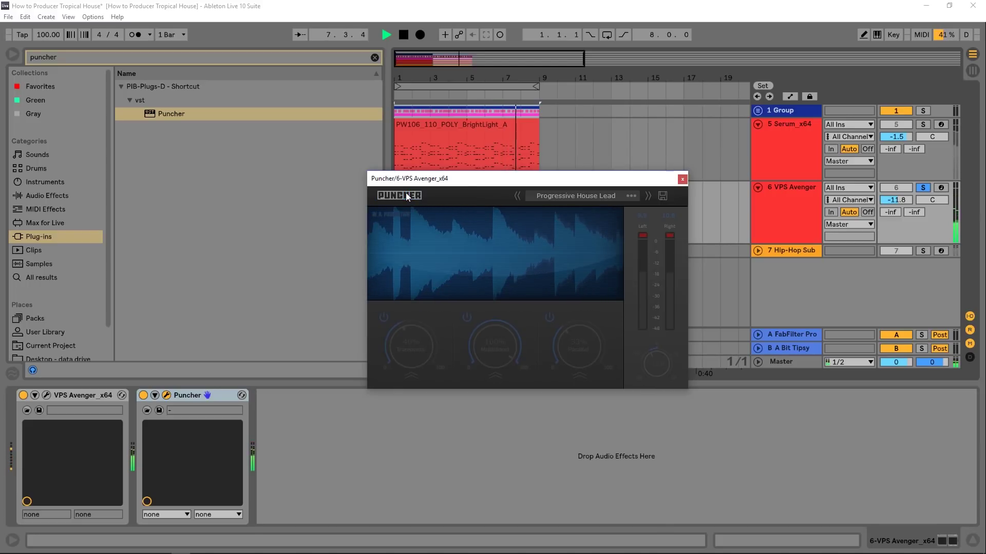
left_click(407, 196)
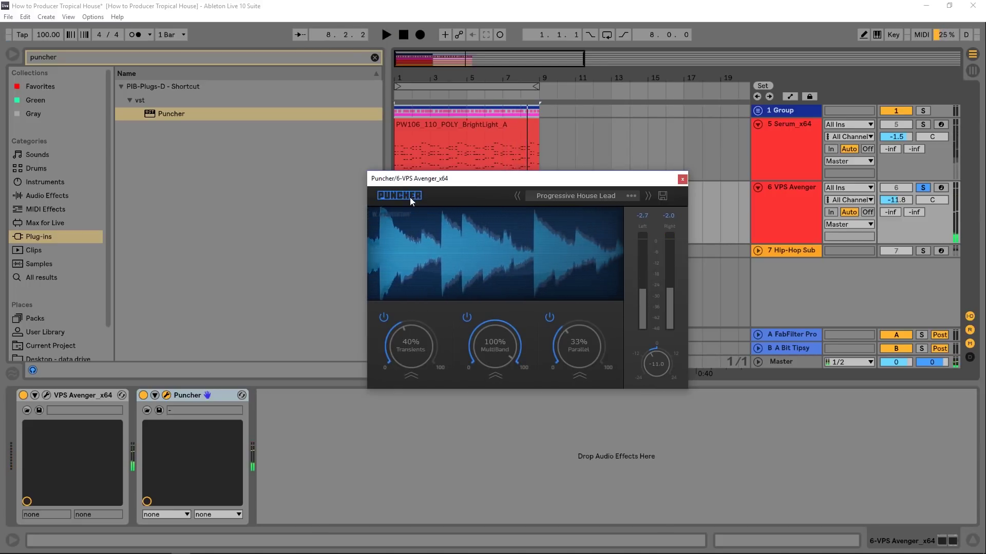
Set Puncher's output gain to -9.7 and replay the synth, bypassing and re-enabling Puncher to compare levels.
left_click_drag(653, 364, 662, 363)
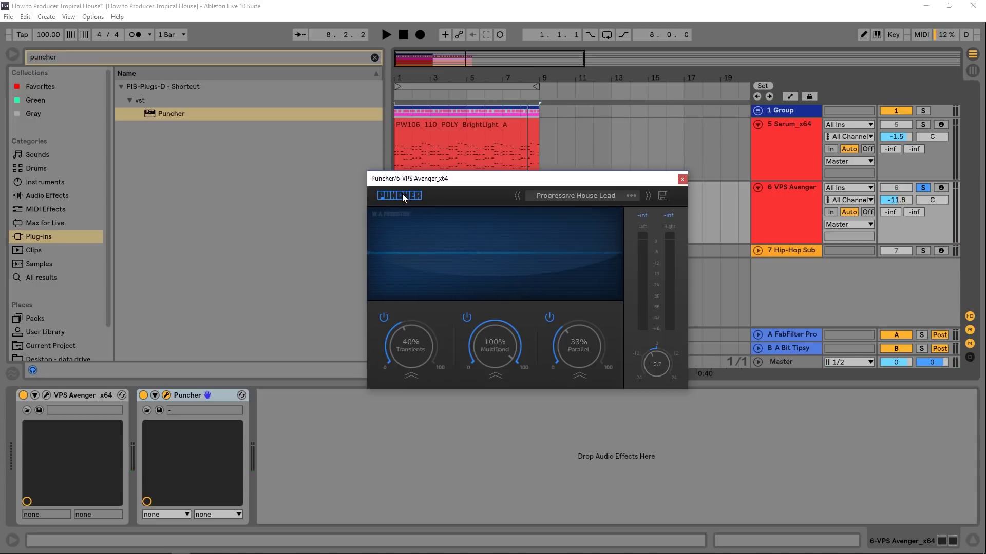
key("space")
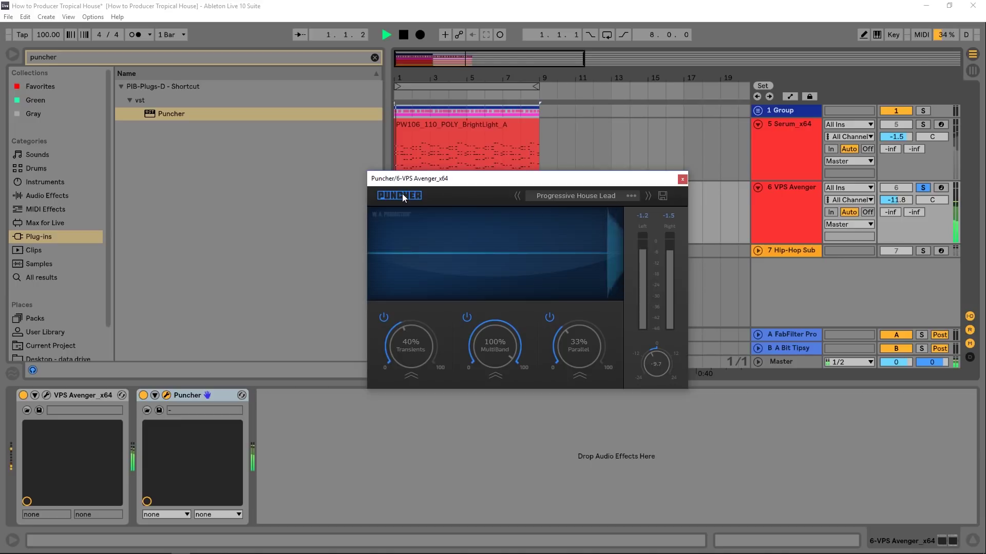
left_click(402, 196)
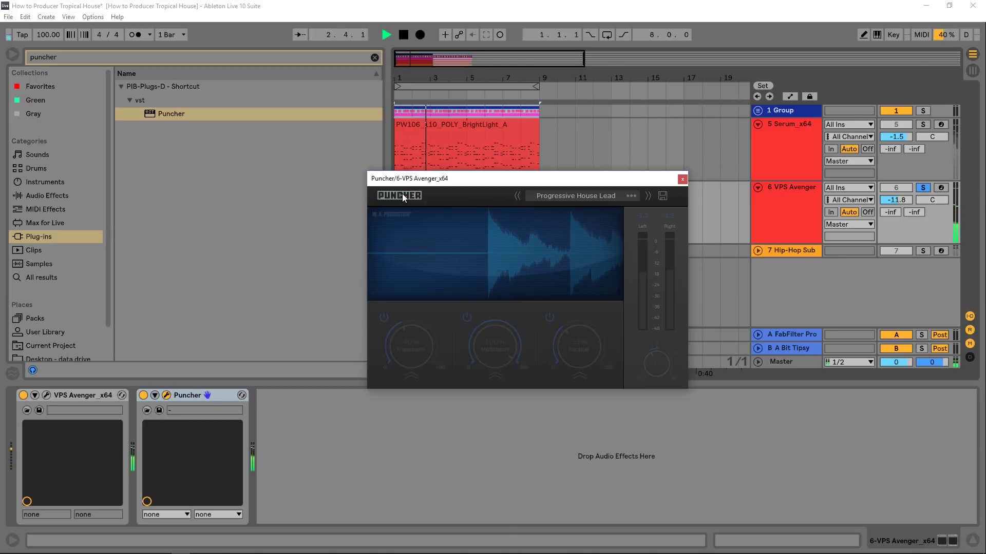
left_click(402, 196)
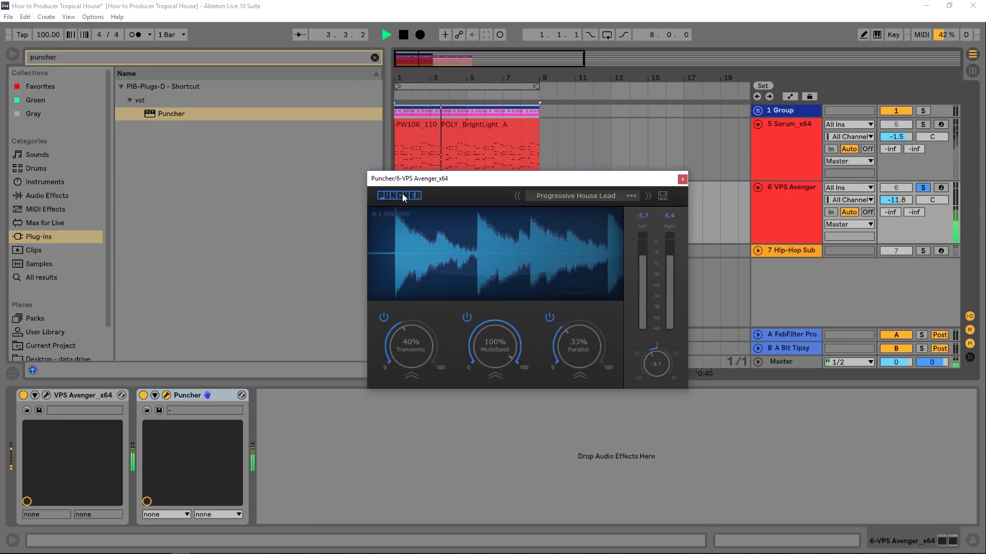
Show the Transients module's settings, solo 5 Serum_x64 alongside 6 VPS Avenger for playback, and set Puncher's output gain to -1.6.
left_click(409, 376)
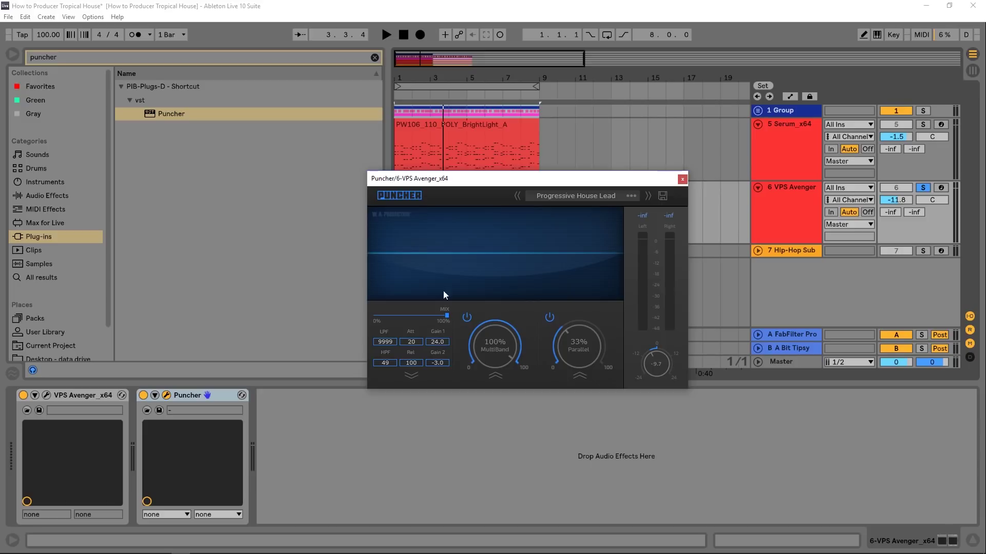
left_click(922, 124)
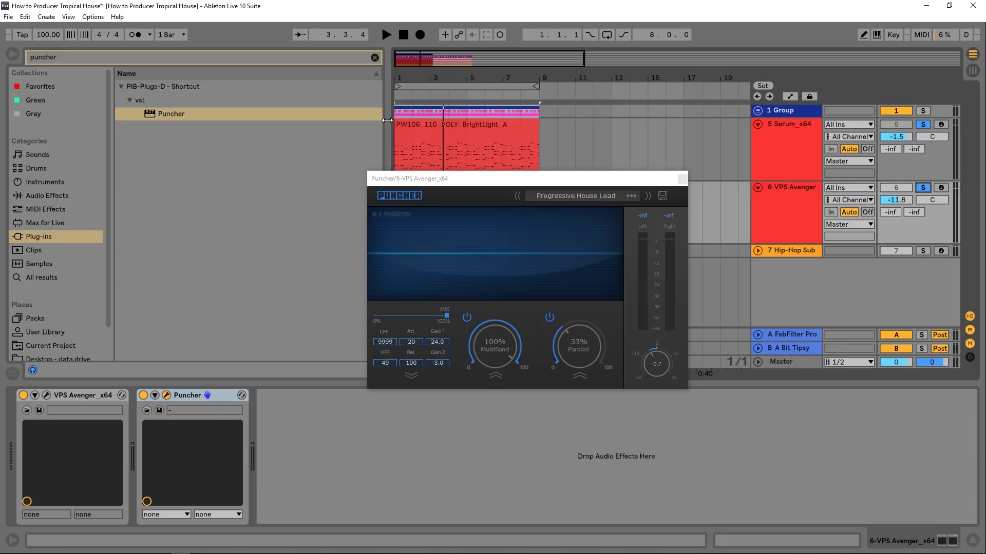
key("space")
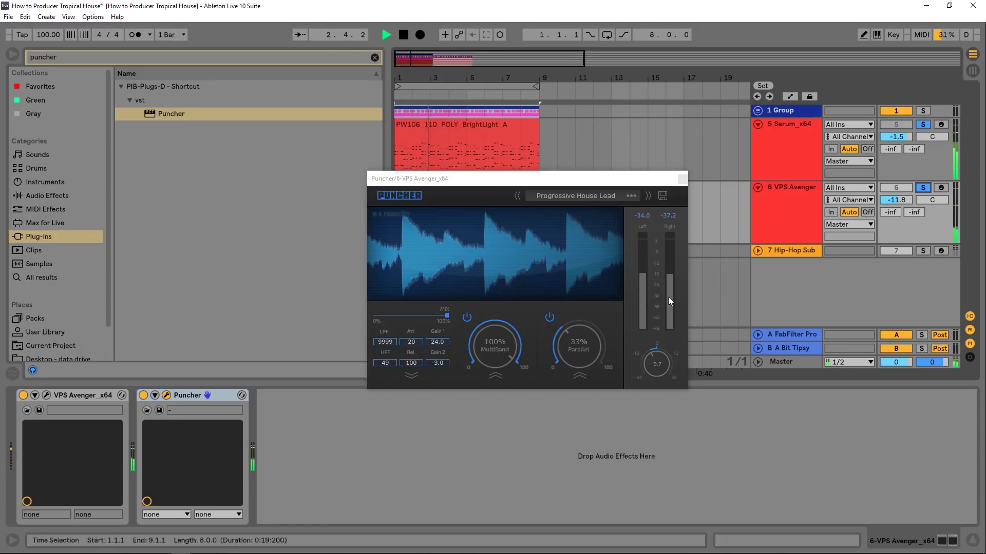
key("space")
left_click_drag(666, 359, 661, 362)
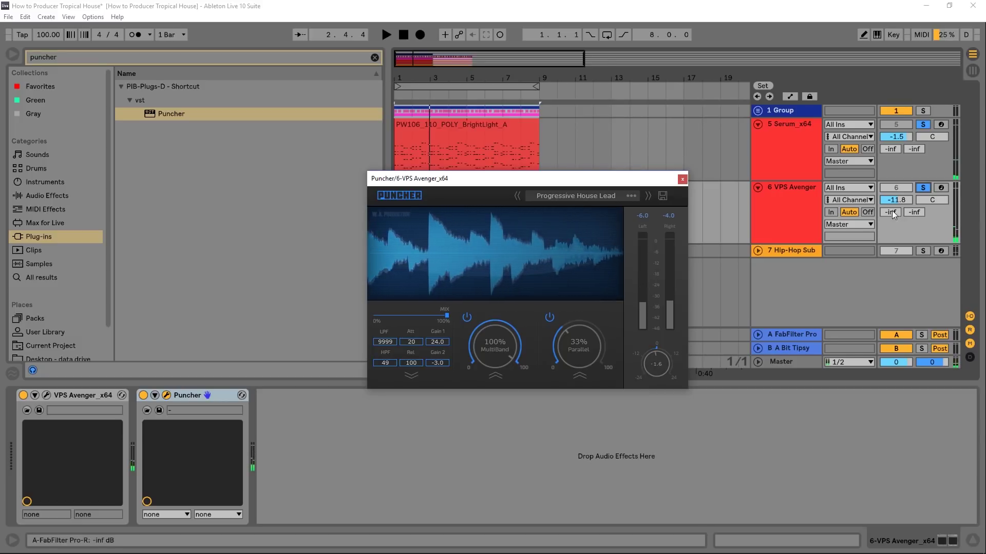
Set the 6 VPS Avenger track volume to -9.8 dB while playing both synths, and return the Transients module to its main dial.
key("space")
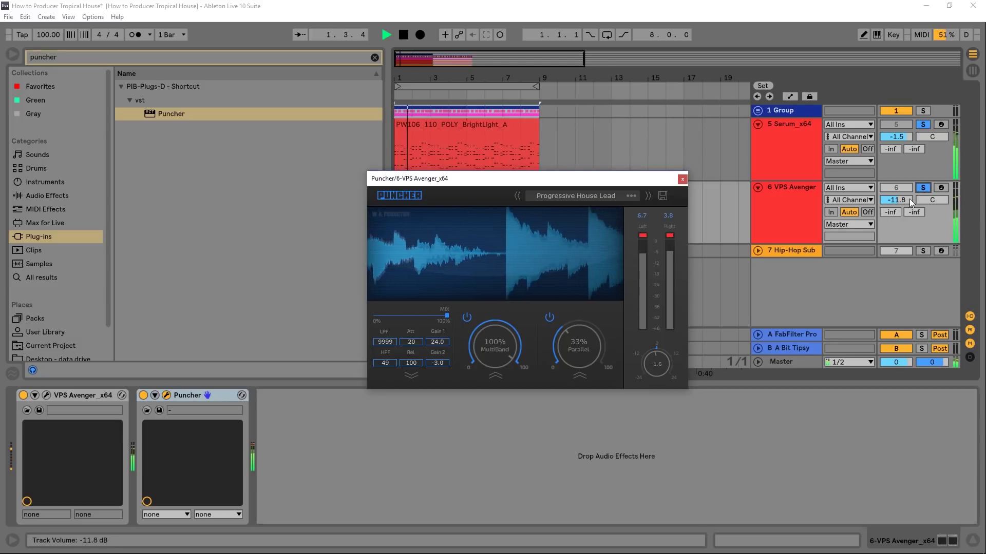
left_click_drag(909, 199, 910, 189)
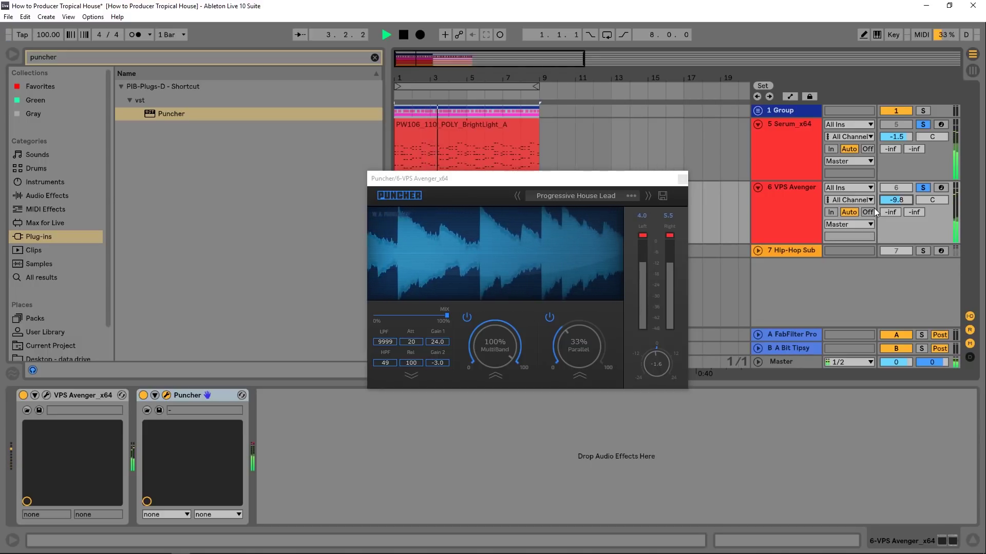
key("space")
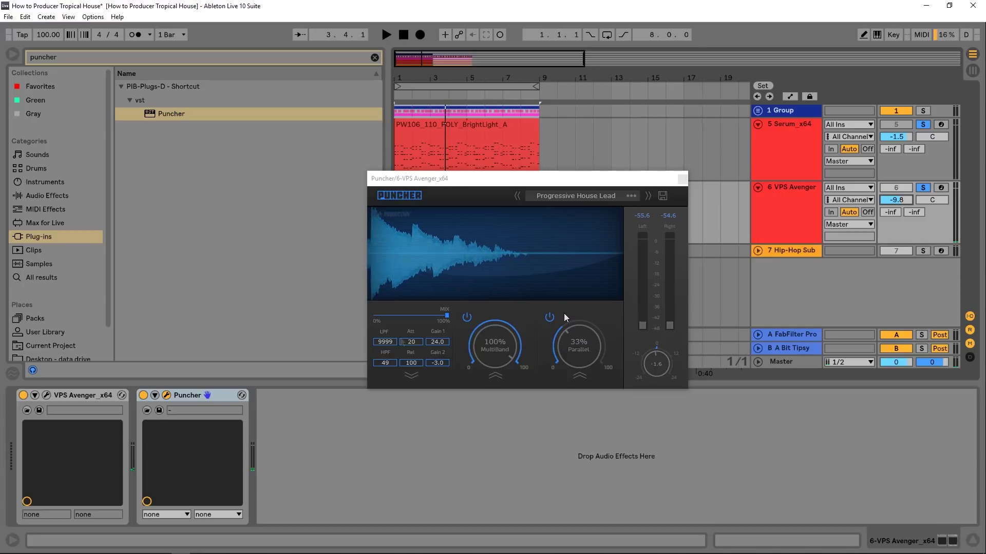
left_click(411, 377)
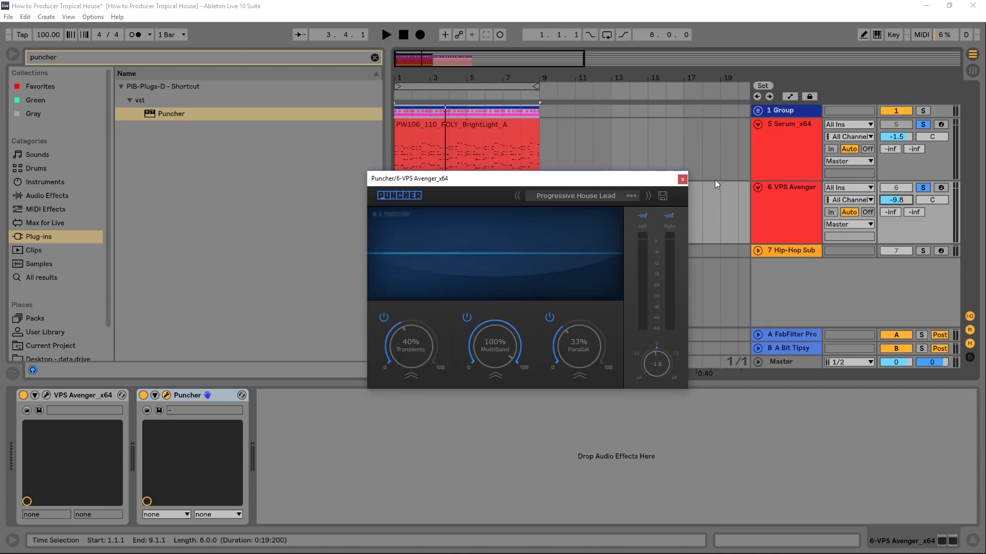
Close the VPS Avenger track's Puncher window and open Puncher on the 7 Hip-Hop Sub track, centring its window.
left_click(682, 180)
left_click(796, 252)
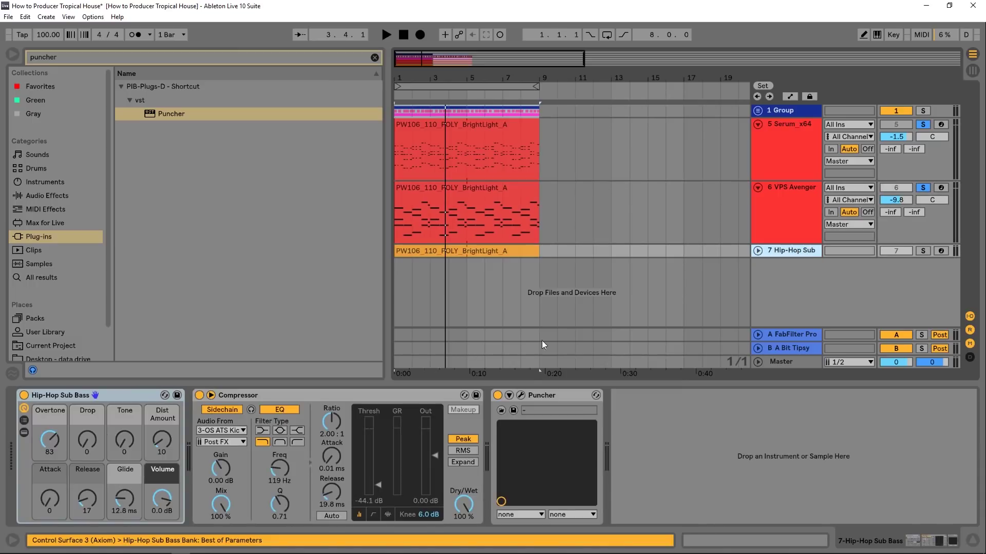
left_click(521, 395)
left_click_drag(391, 116, 539, 150)
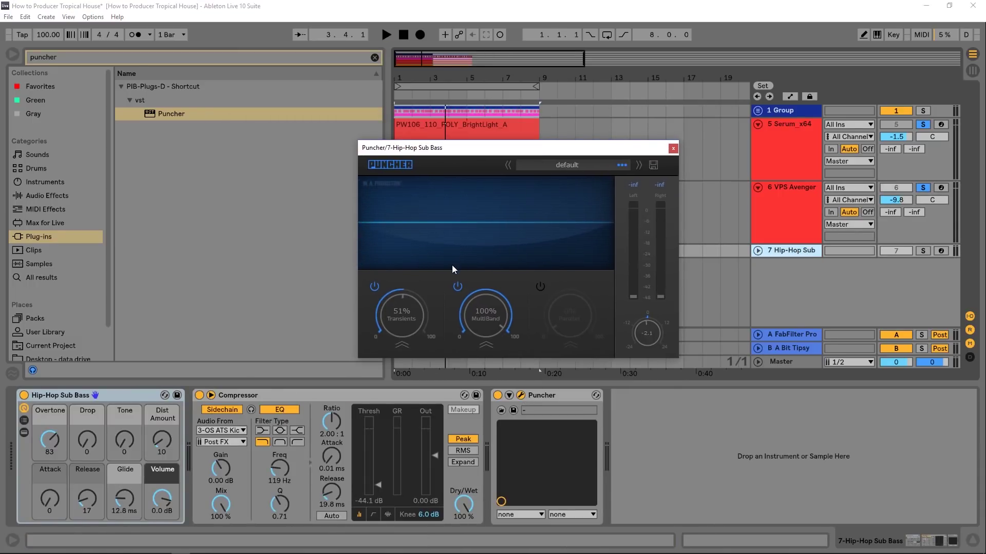
Play the soloed 7 Hip-Hop Sub track, disabling and re-enabling its Puncher device to compare the bass.
key("space")
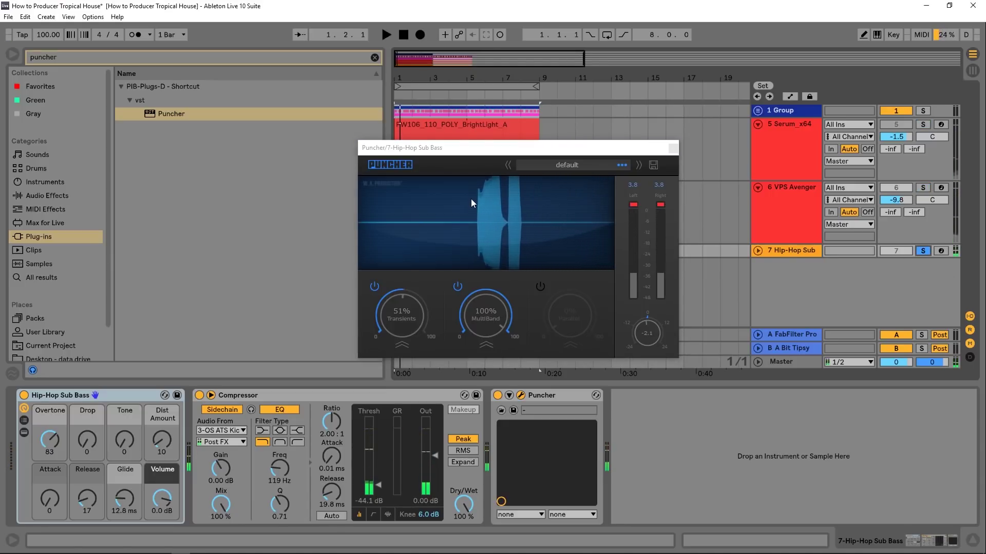
key("space")
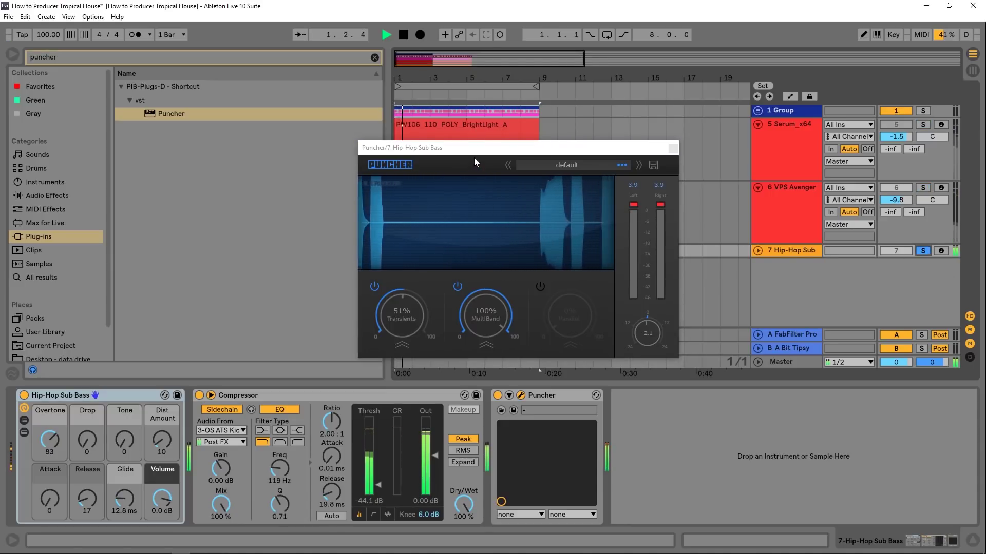
left_click(497, 396)
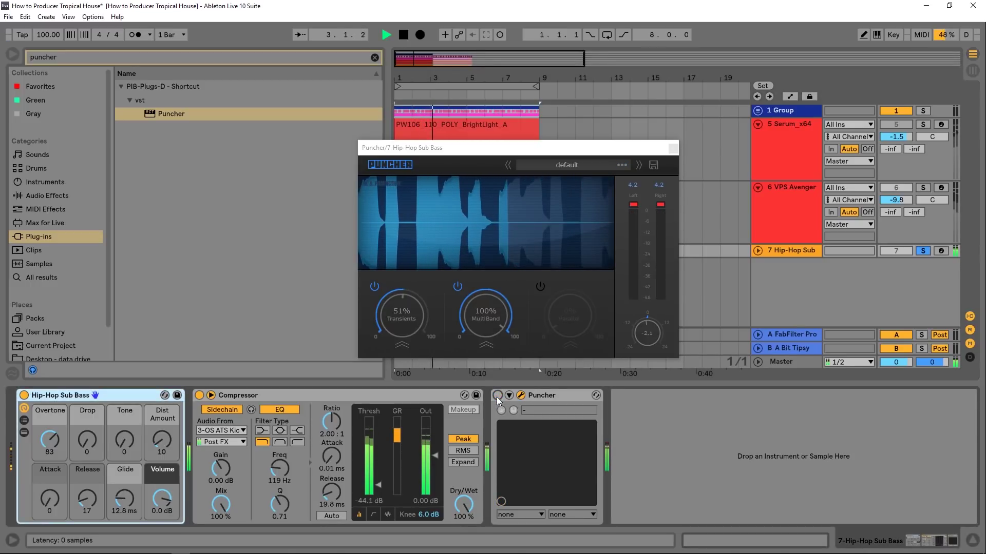
left_click(497, 396)
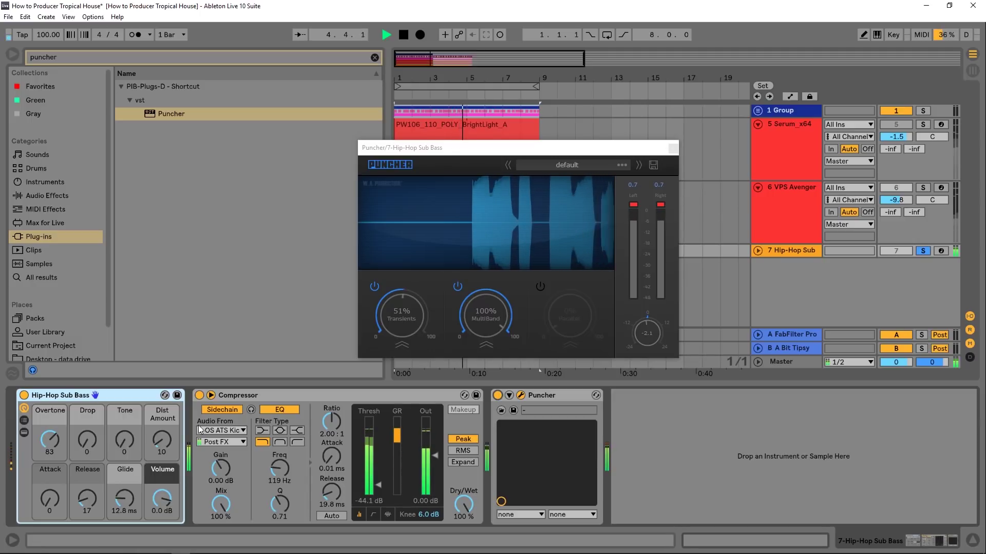
Turn off the sub bass track's Compressor and replay it, disabling and re-enabling Puncher to compare.
left_click(199, 395)
key("space")
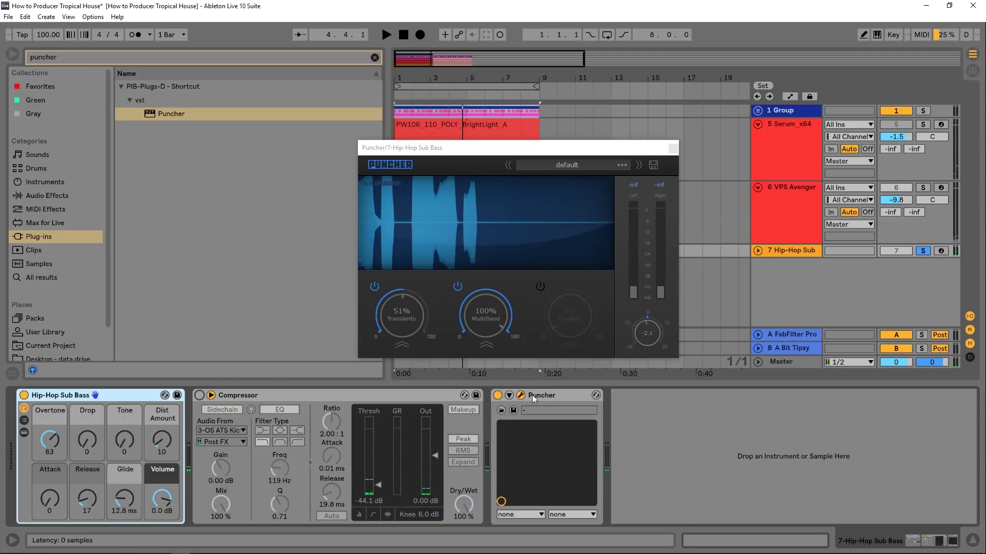
key("space")
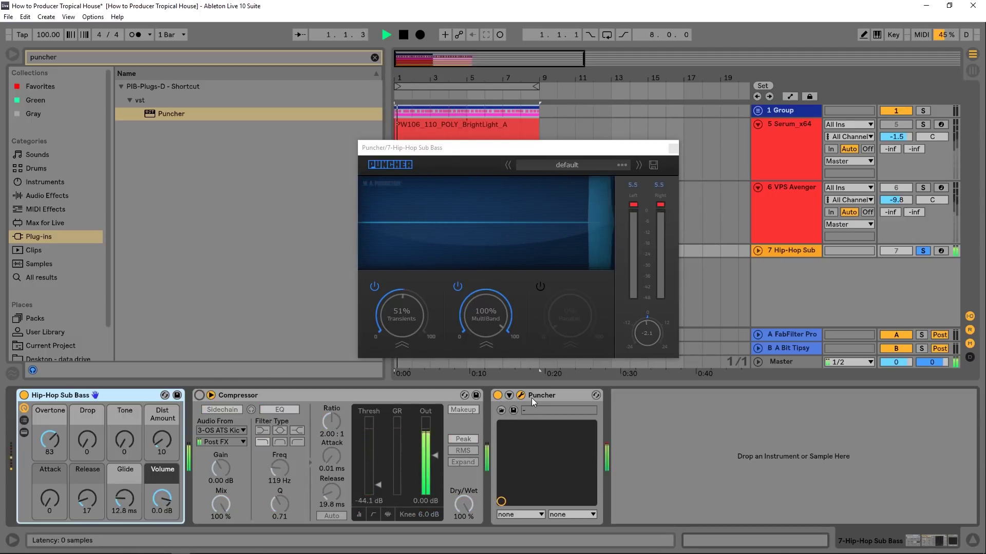
left_click(497, 395)
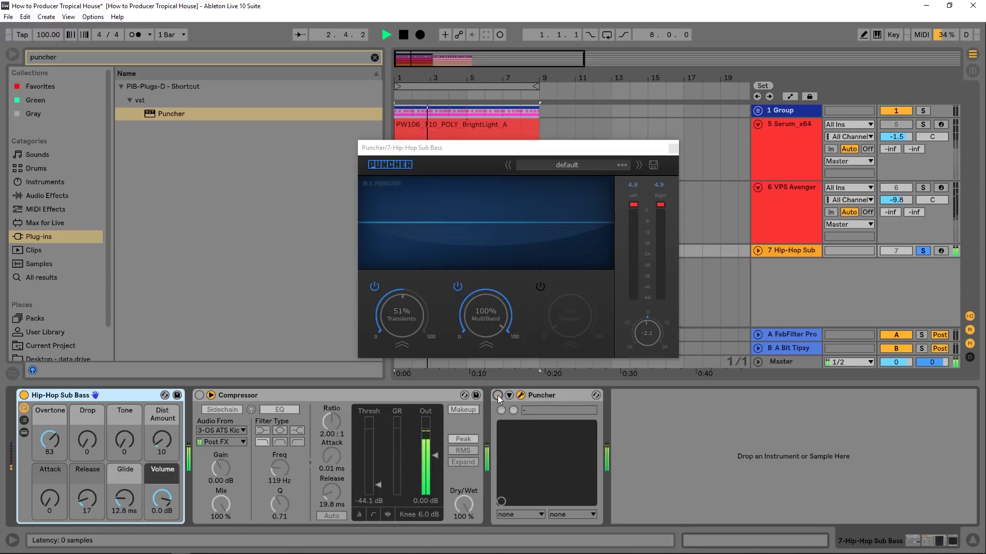
left_click(497, 395)
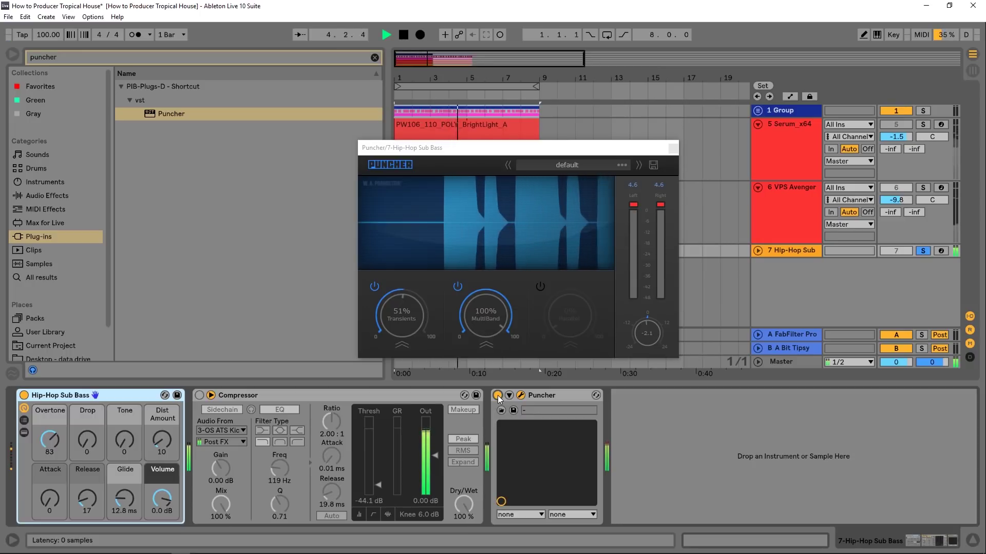
key("space")
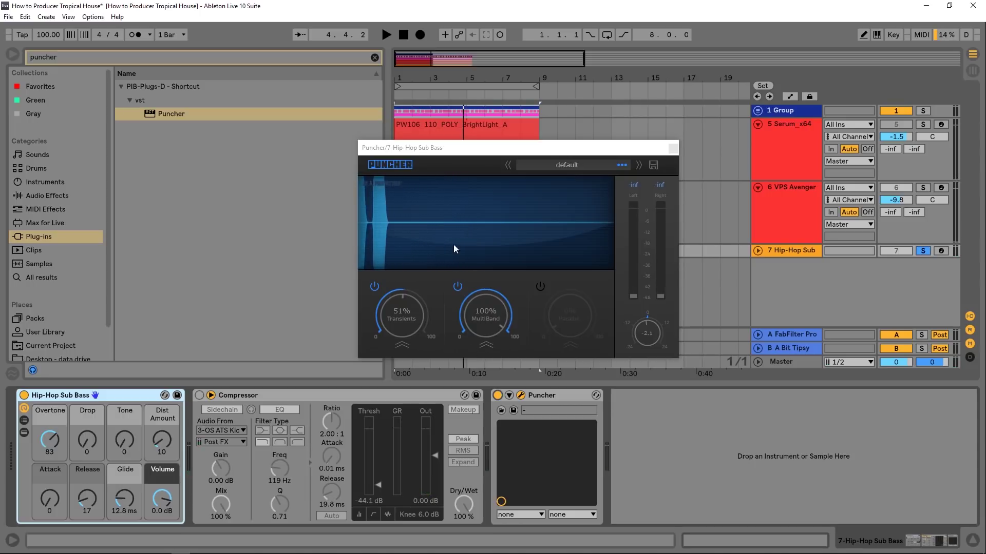
Load the Deep House Bass preset from the Synths - Bass folder into the sub bass's Puncher and play the track.
left_click(597, 165)
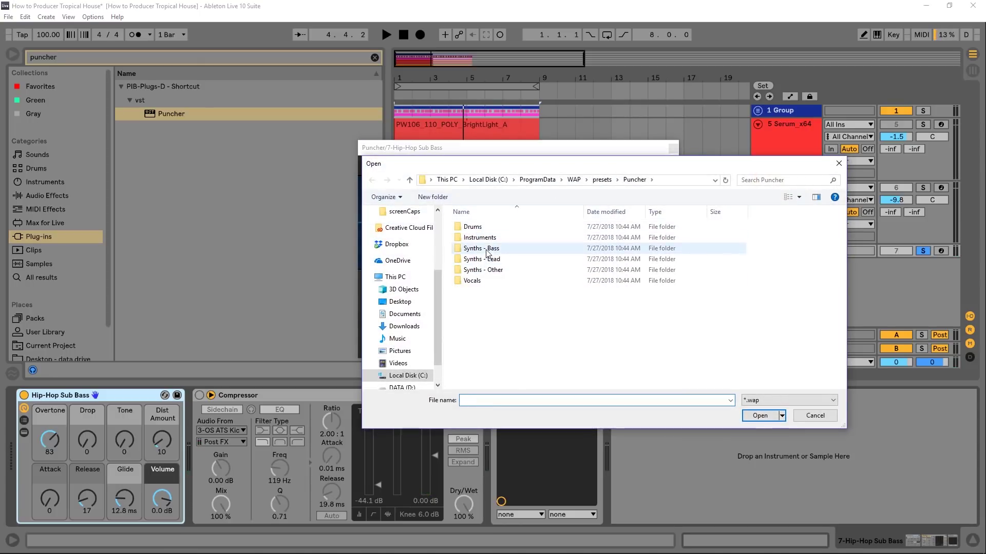
double_click(487, 250)
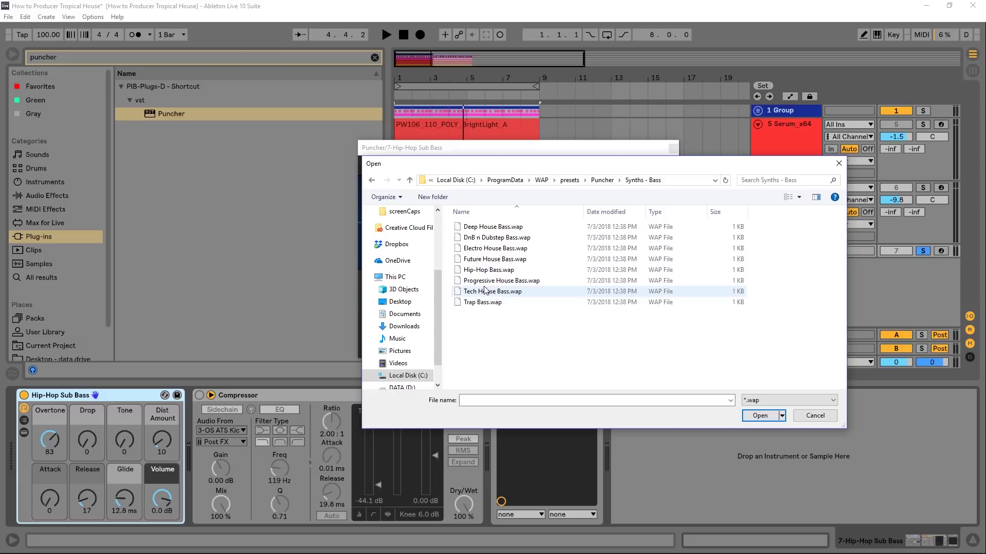
double_click(493, 226)
key("space")
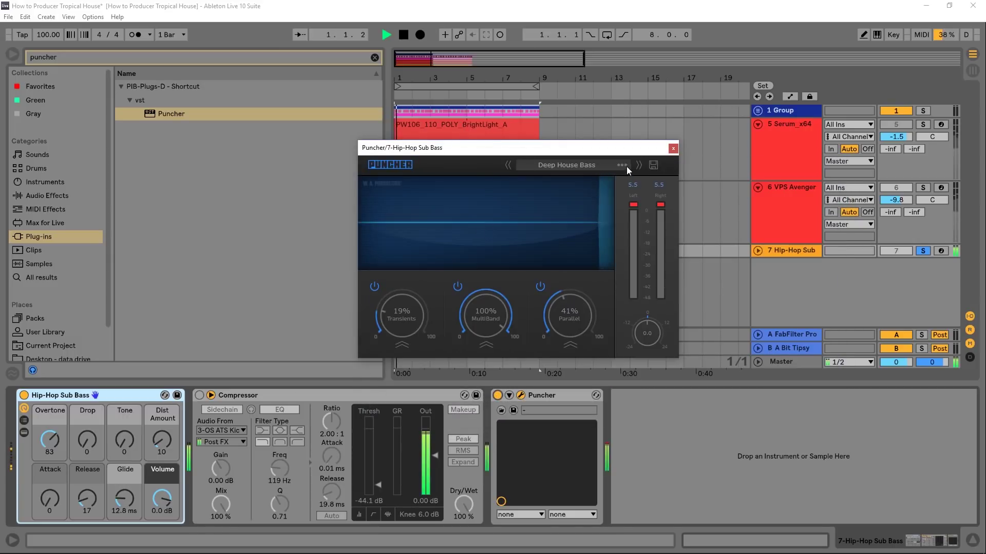
Audition the DnB n Dubstep Bass, Electro House Bass and Future House Bass presets in turn, ending on Hip-Hop Bass.
left_click(639, 165)
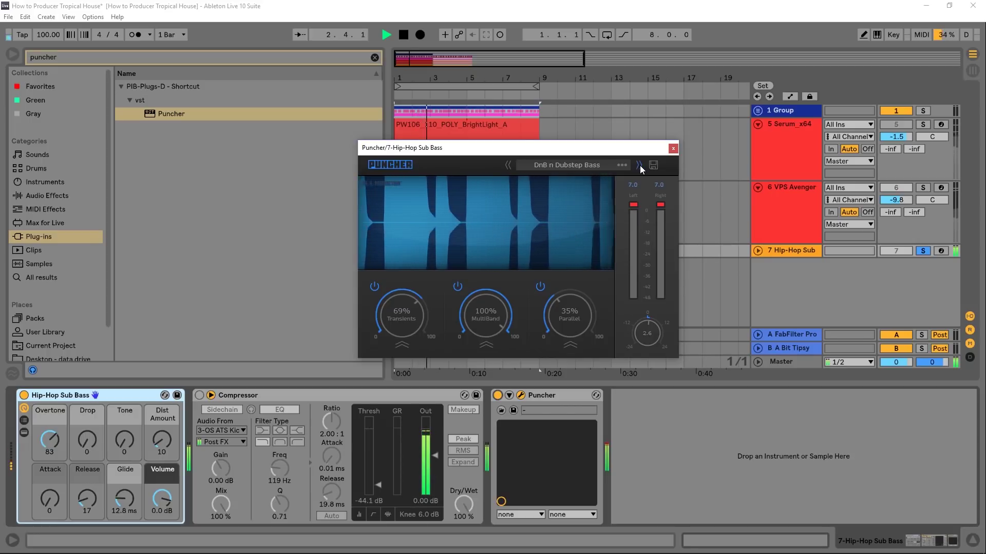
left_click(639, 166)
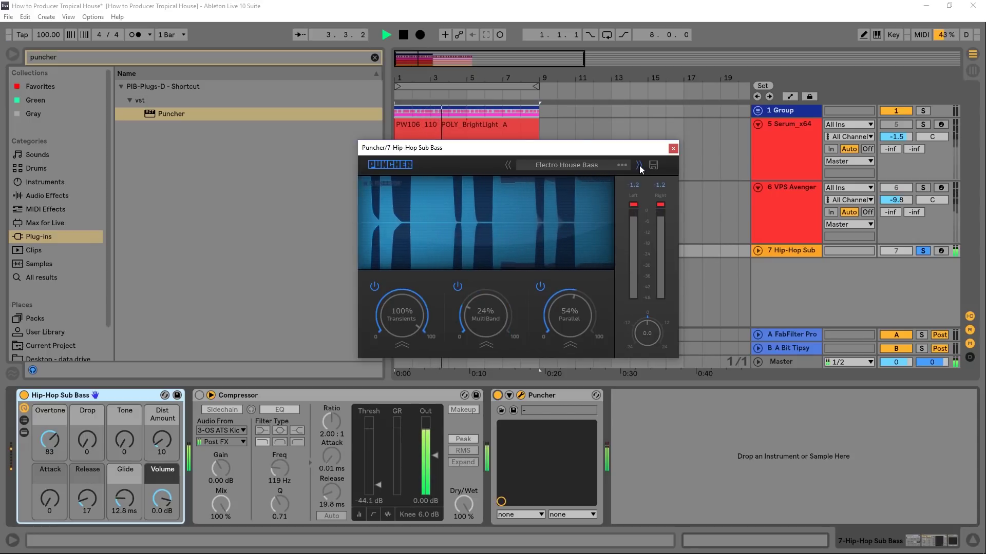
left_click(639, 165)
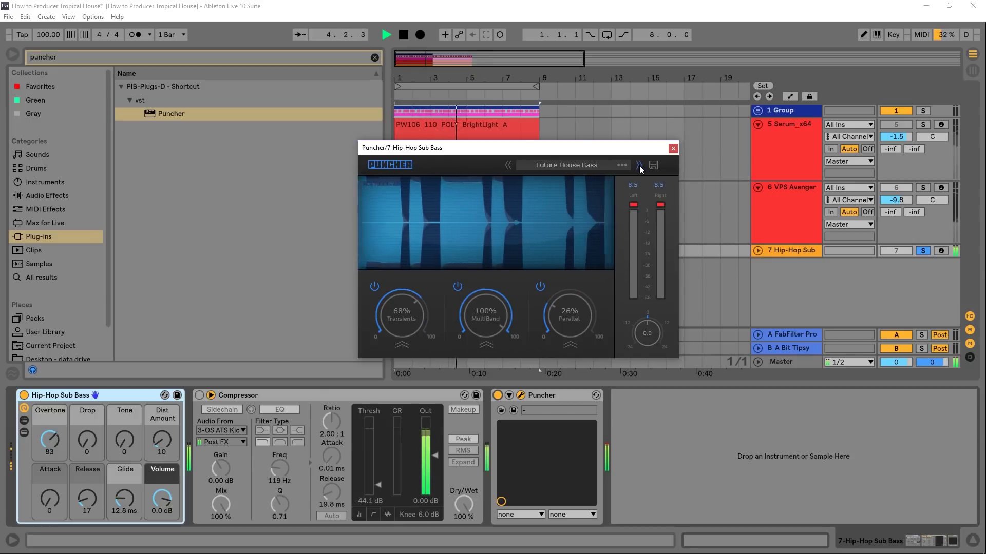
left_click(639, 165)
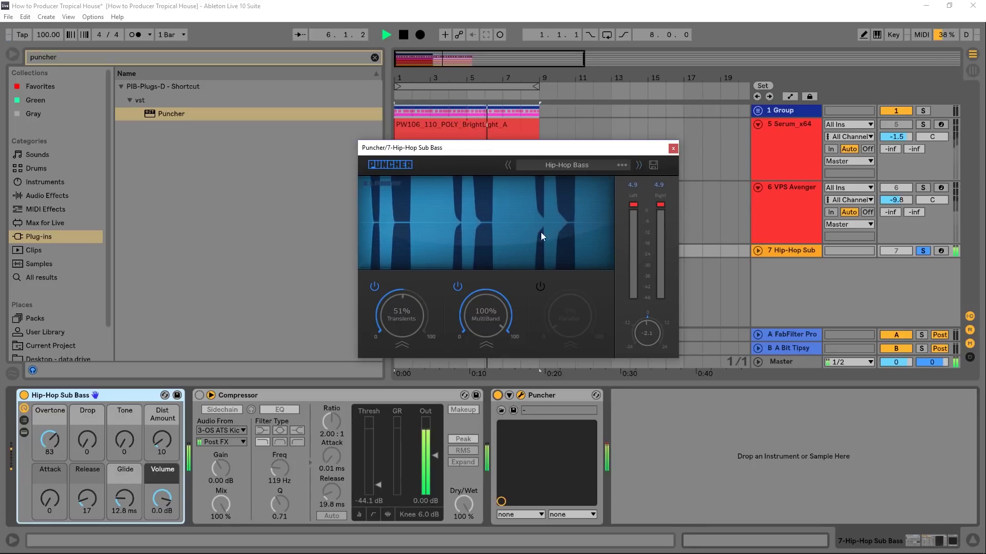
Stop playback, turn the sub bass track's Compressor back on and replay the track.
key("space")
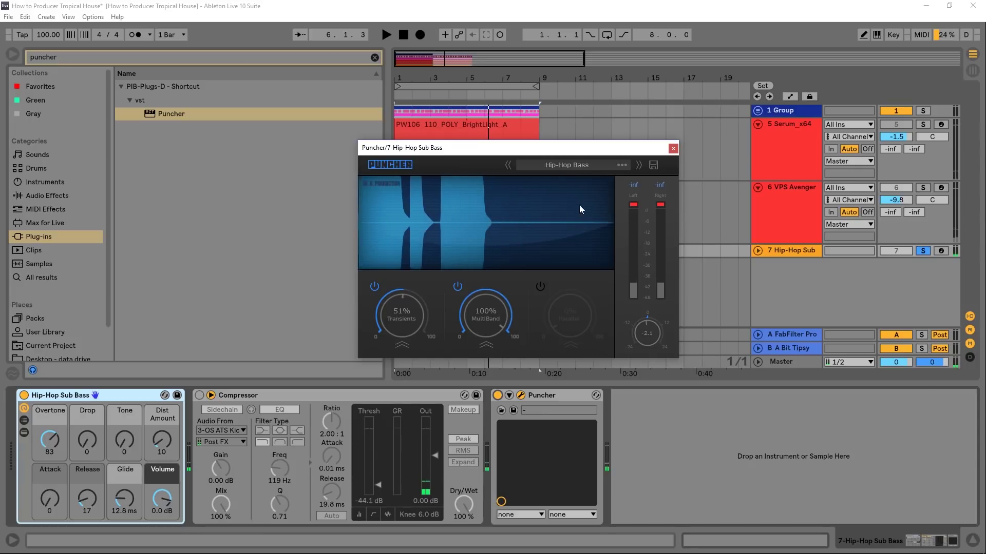
left_click(198, 397)
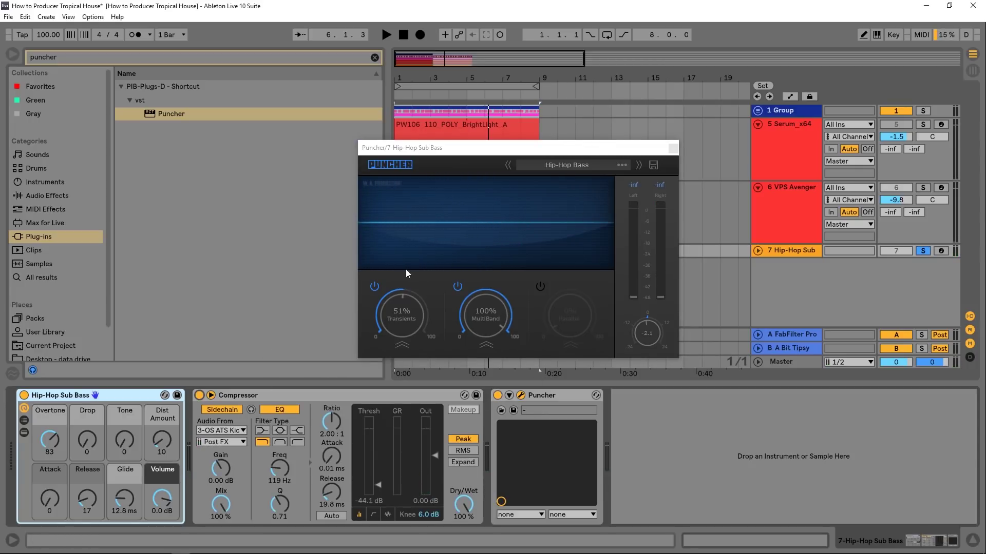
key("space")
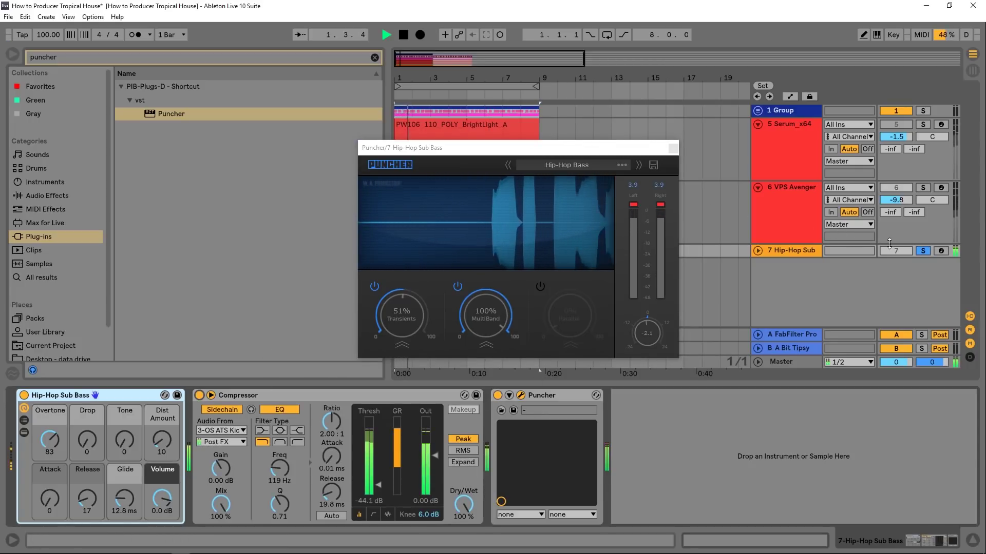
Unsolo 7 Hip-Hop Sub, mute 6 VPS Avenger, and fold the Serum and VPS Avenger tracks.
left_click(923, 251)
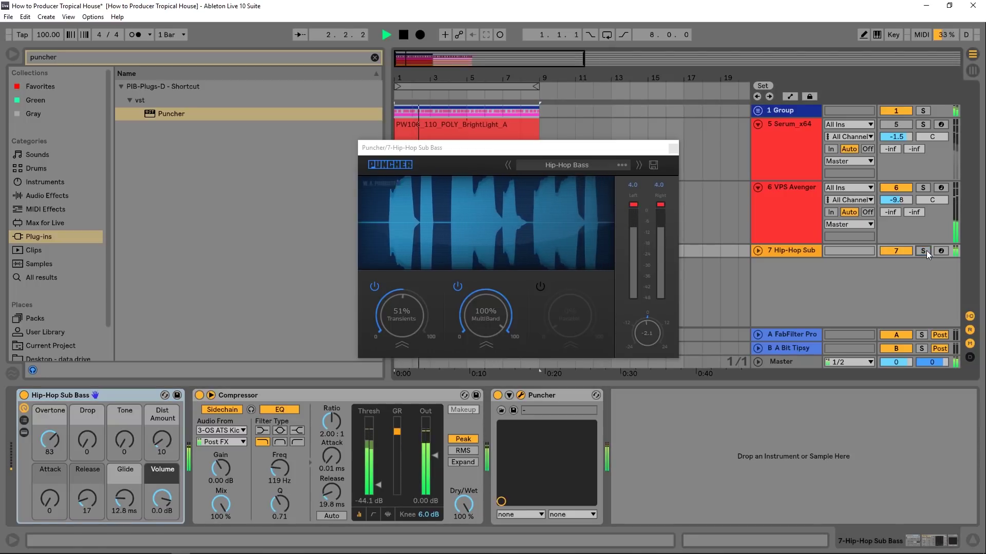
left_click(901, 188)
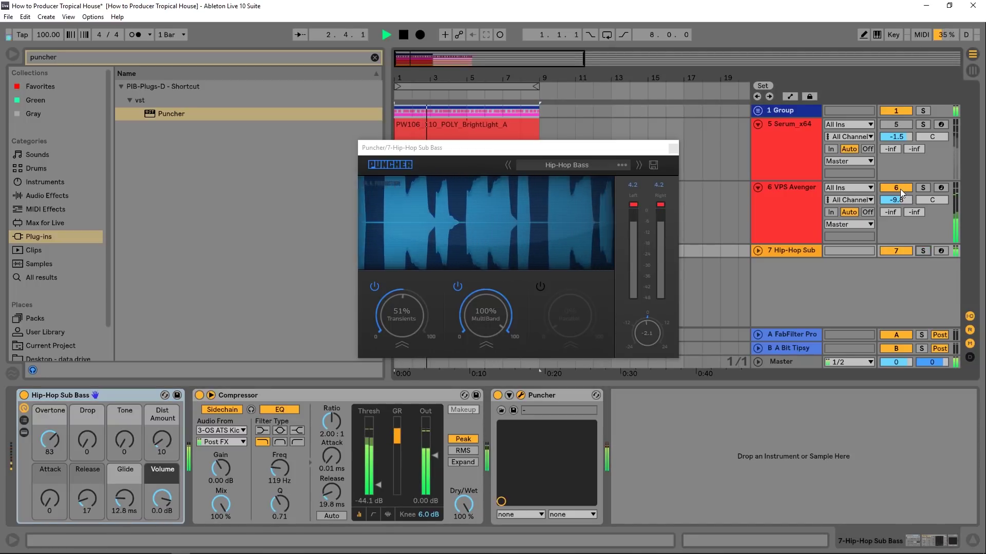
left_click(758, 124)
left_click(757, 137)
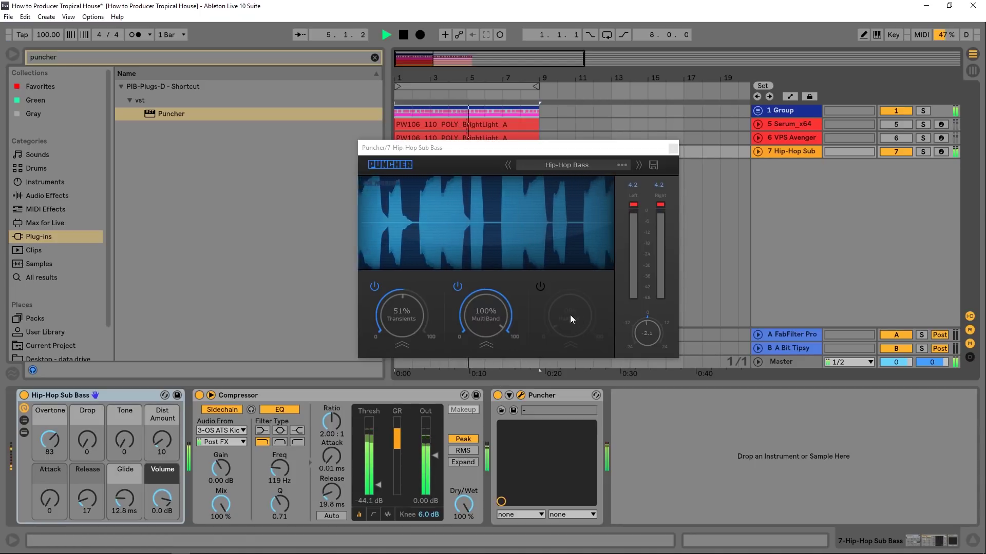
Set Puncher's MultiBand amount to 83%, with the Transients Gain 1 at 15.6 and Gain 2 at 8.3.
left_click_drag(480, 318, 472, 355)
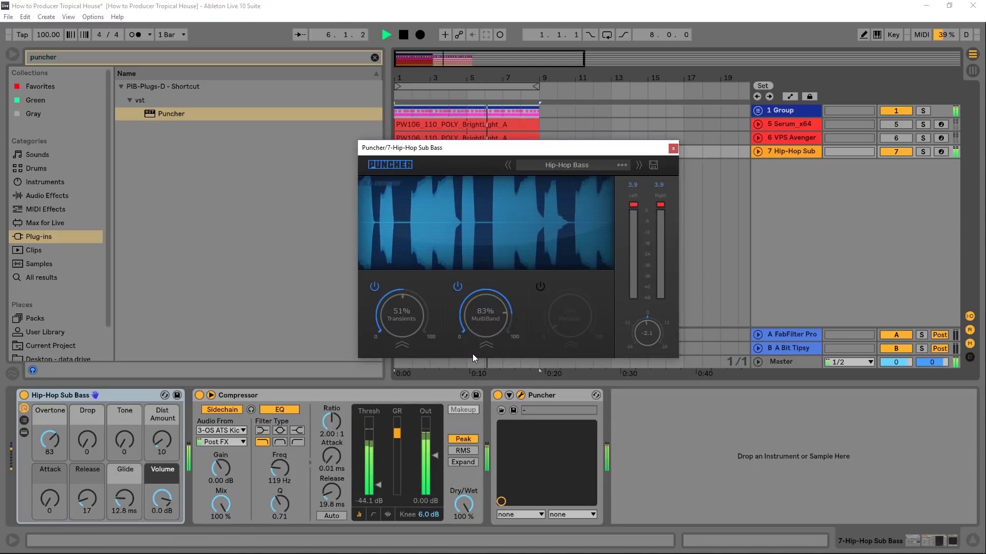
left_click(402, 345)
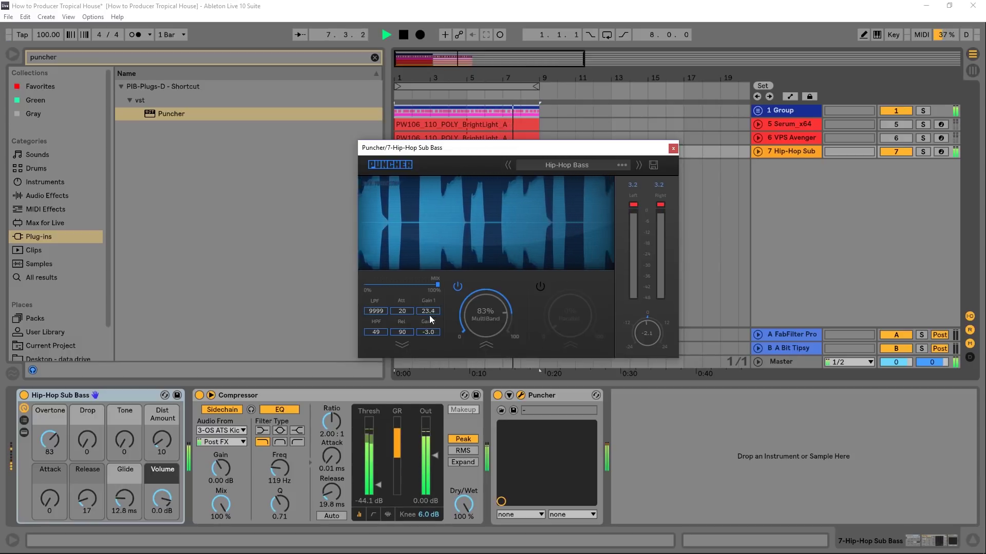
left_click_drag(430, 314, 433, 328)
double_click(434, 333)
type("7.8")
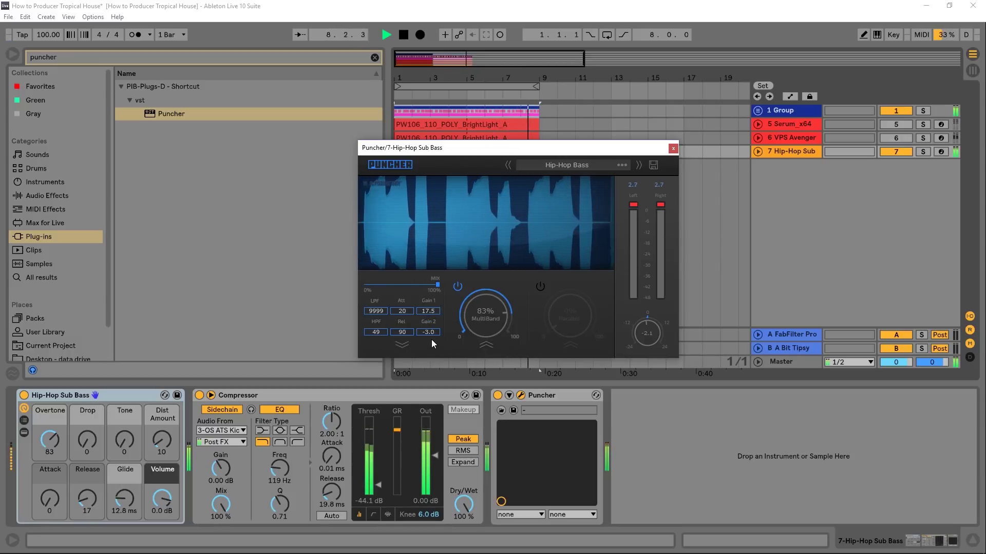
key("Return")
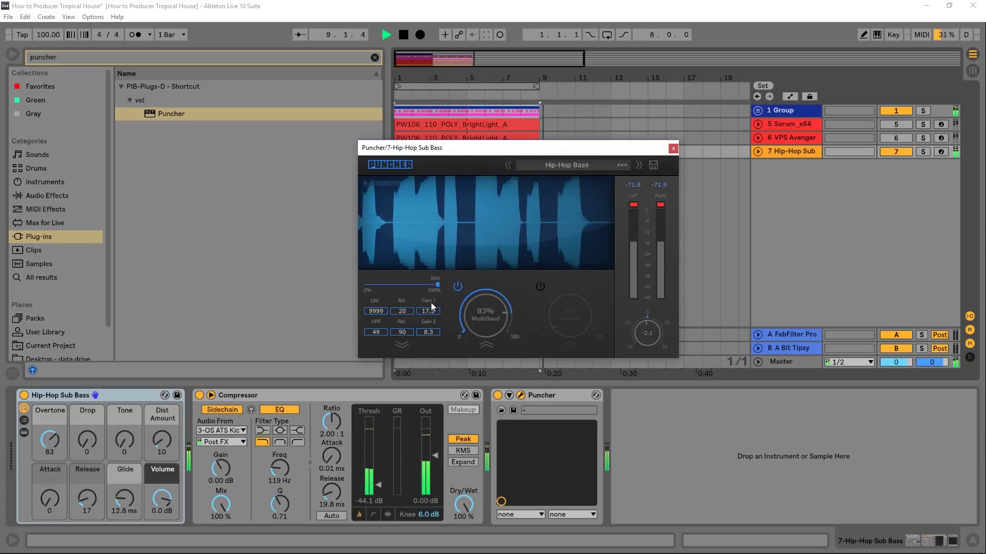
left_click_drag(430, 303, 429, 317)
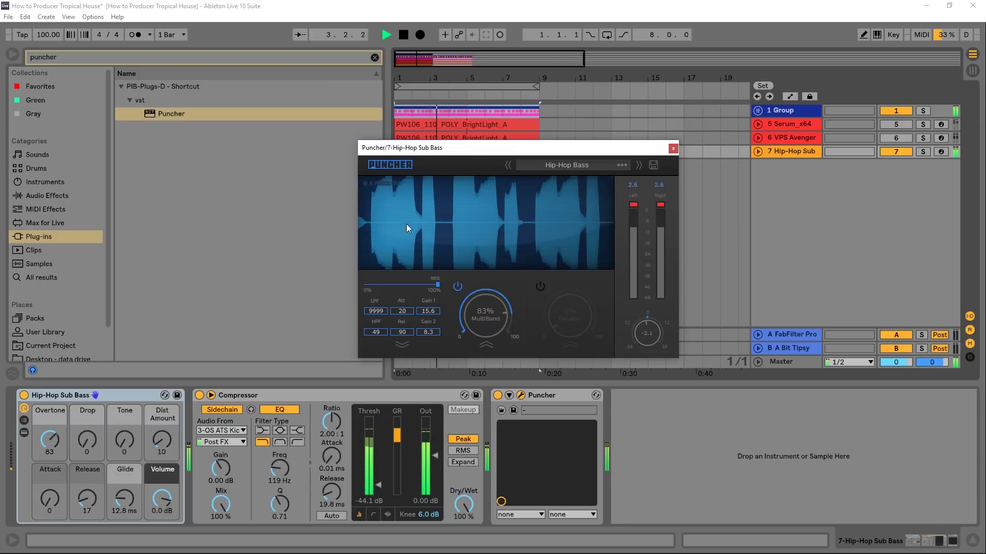
Bypass and re-enable Puncher to compare, and replay with Transients Gain 1 at 12.3 and Gain 2 at 13.1.
left_click(390, 165)
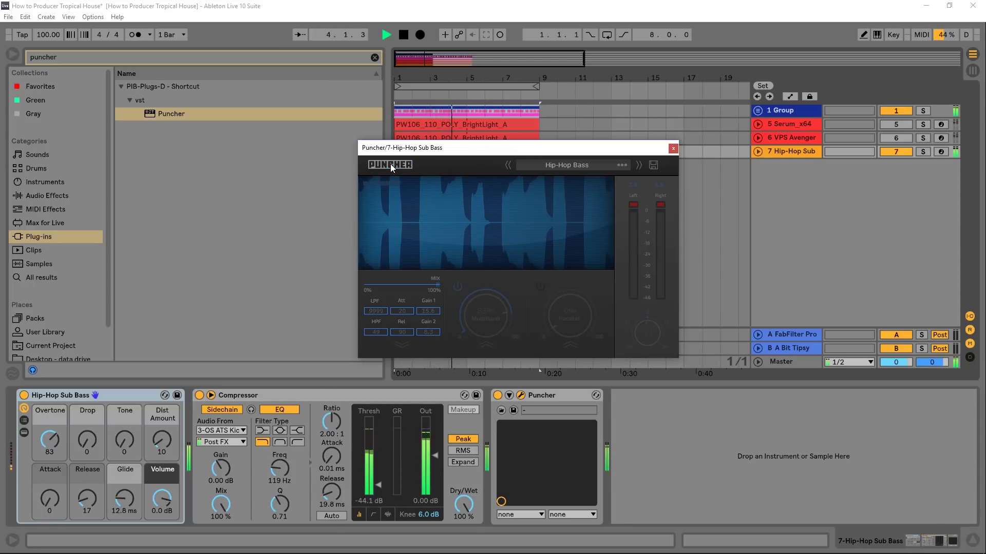
left_click(390, 164)
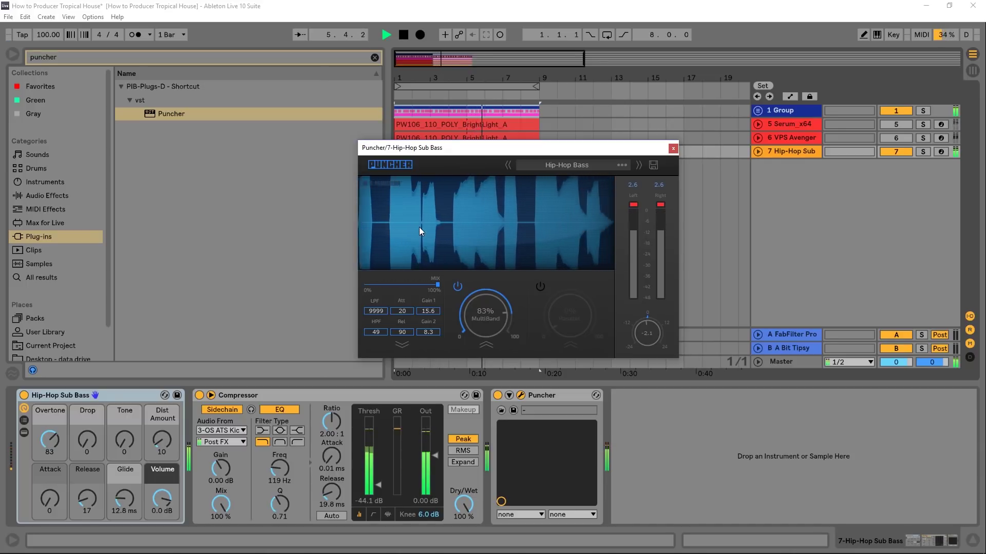
key("space")
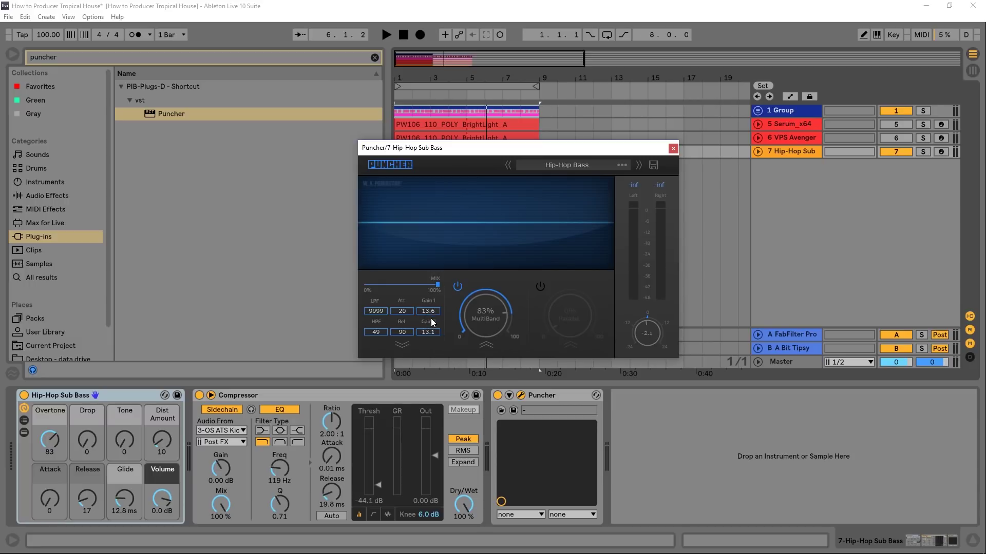
key("space")
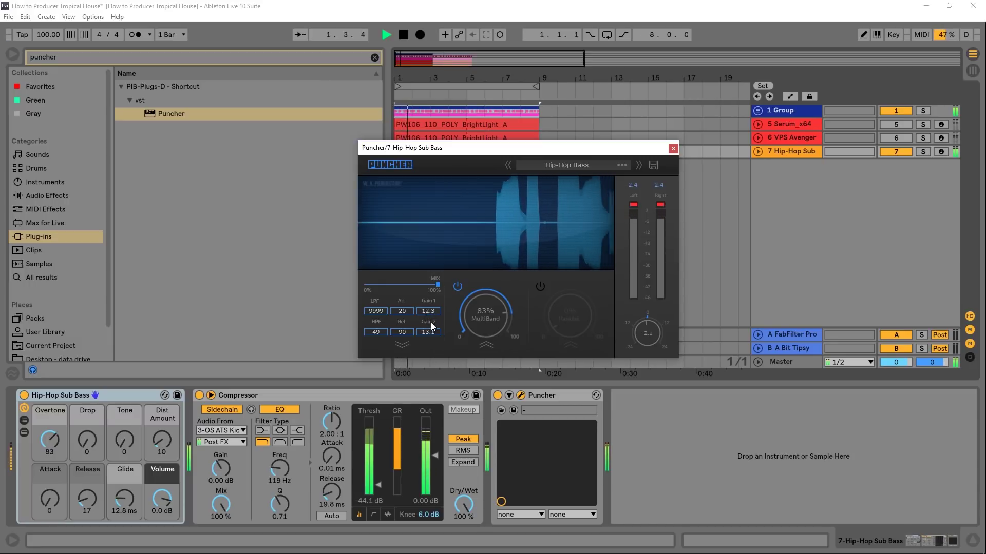
Show Puncher's MultiBand settings and step through the bands during playback, ending on band 4.
left_click(483, 345)
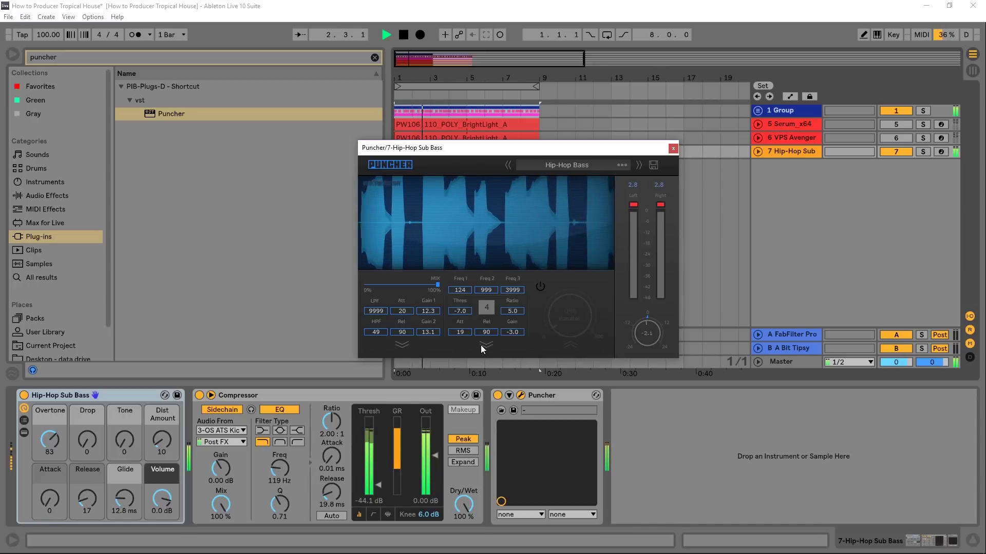
left_click(485, 307)
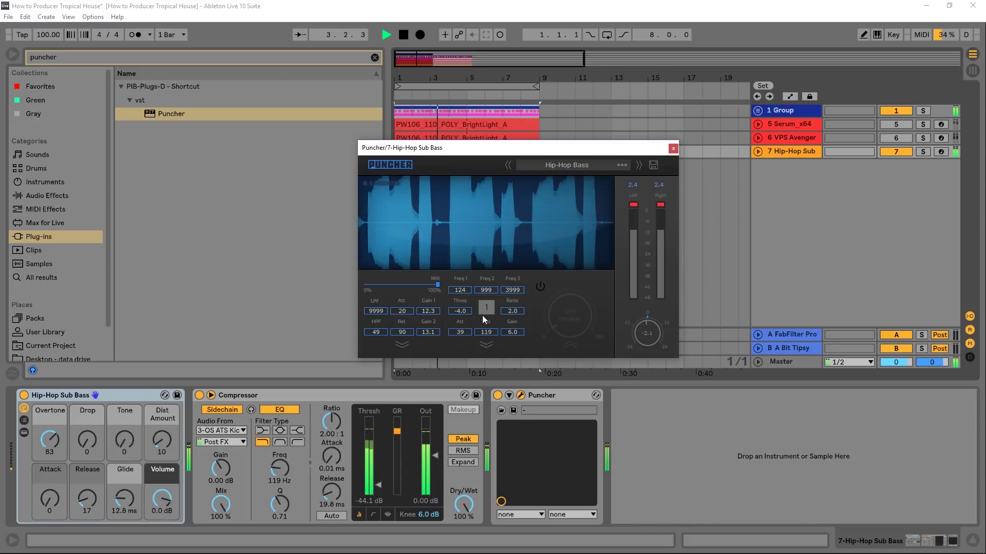
left_click_drag(482, 315, 488, 308)
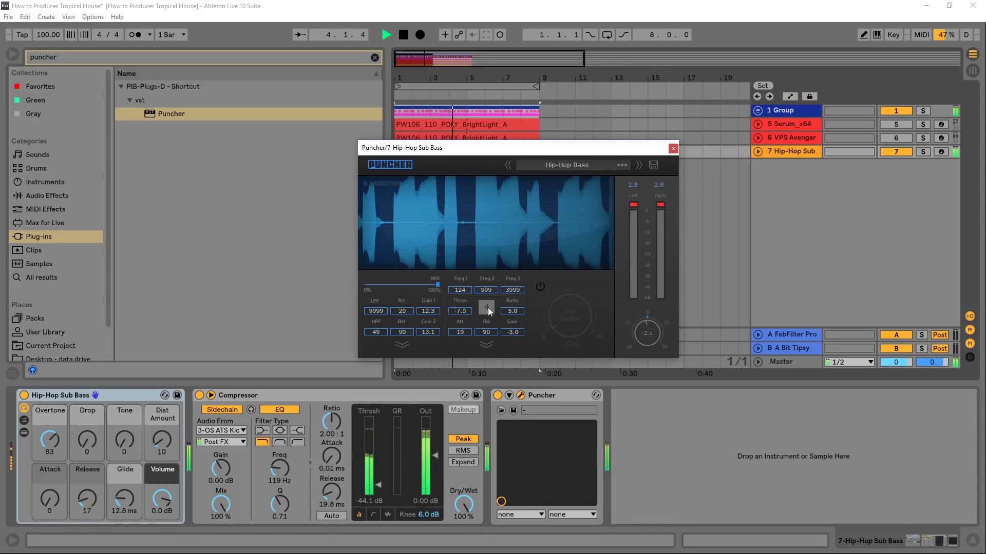
key("space")
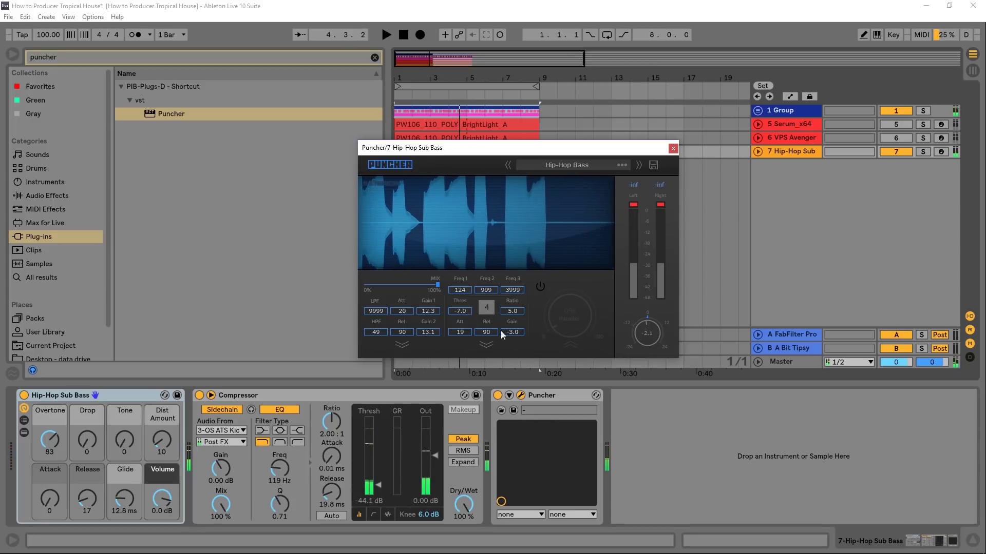
Turn on Puncher's Parallel section, view its settings, and set the Parallel amount to 32% and the output gain to 1.0.
left_click(487, 310)
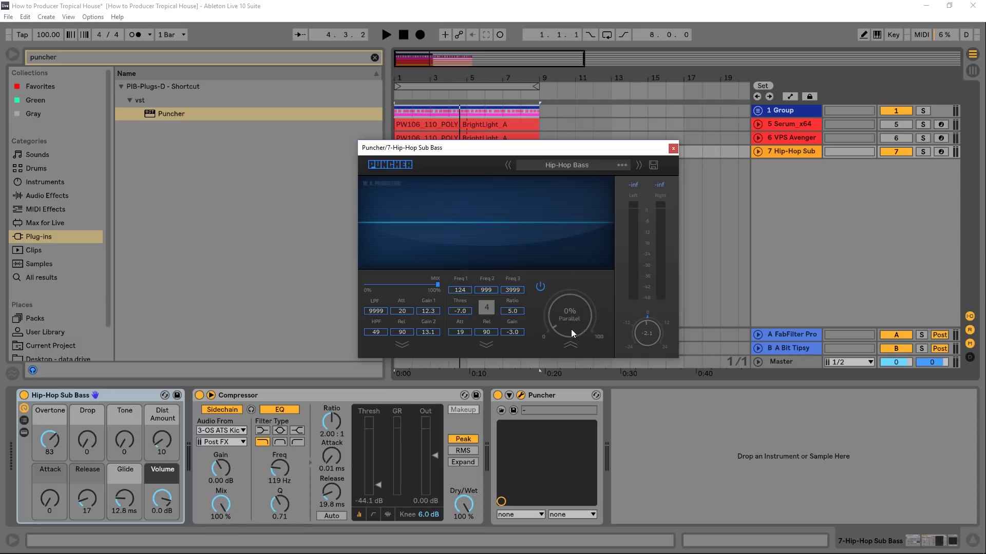
key("space")
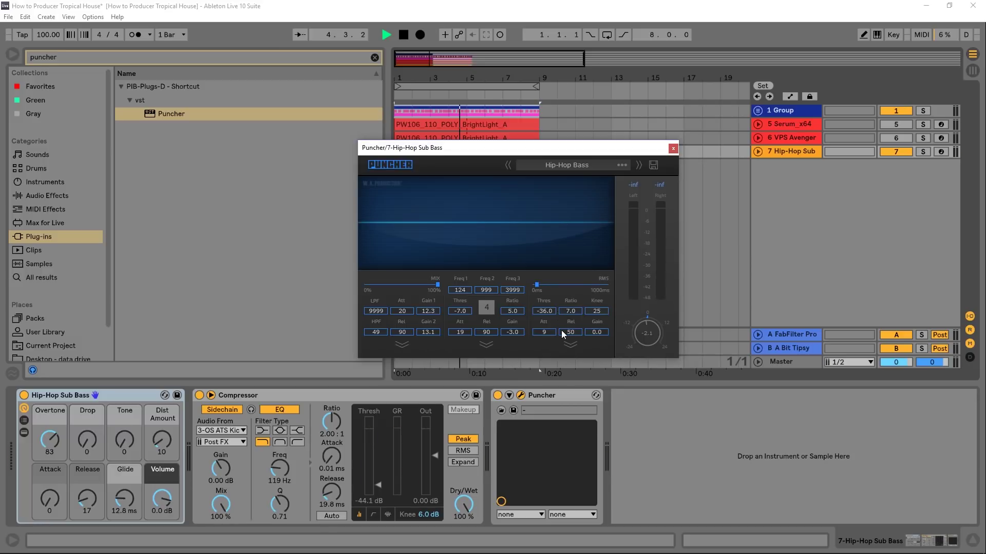
left_click(568, 345)
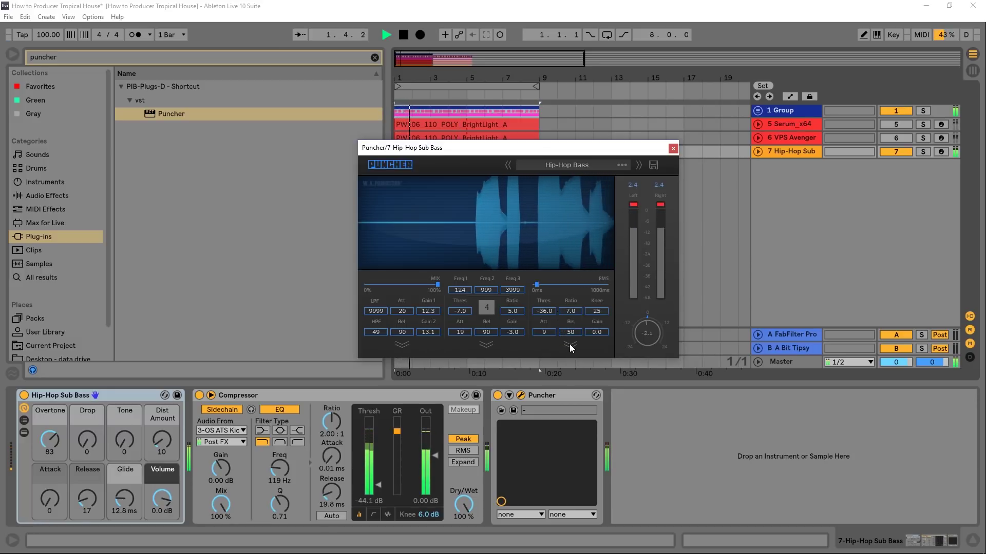
left_click_drag(569, 340, 571, 240)
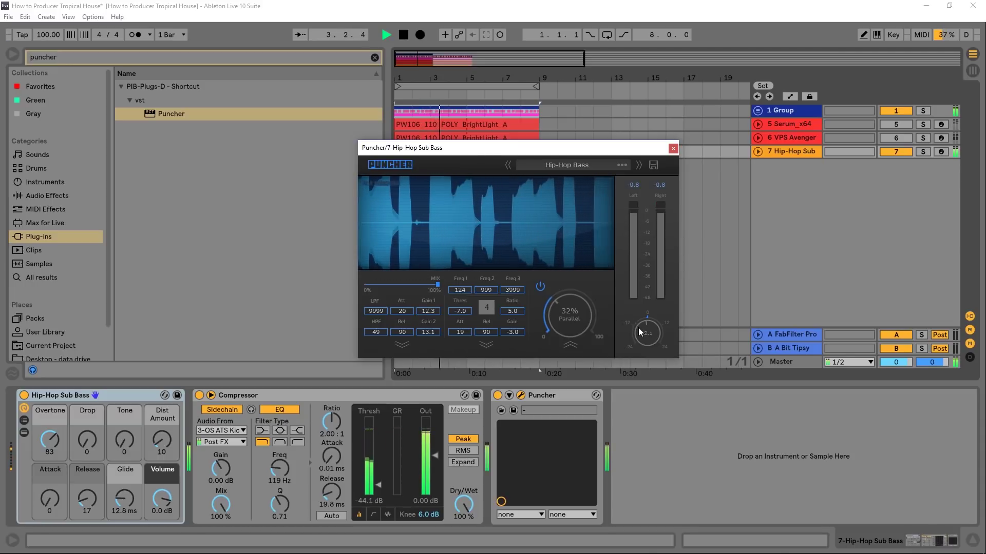
left_click_drag(638, 330, 633, 321)
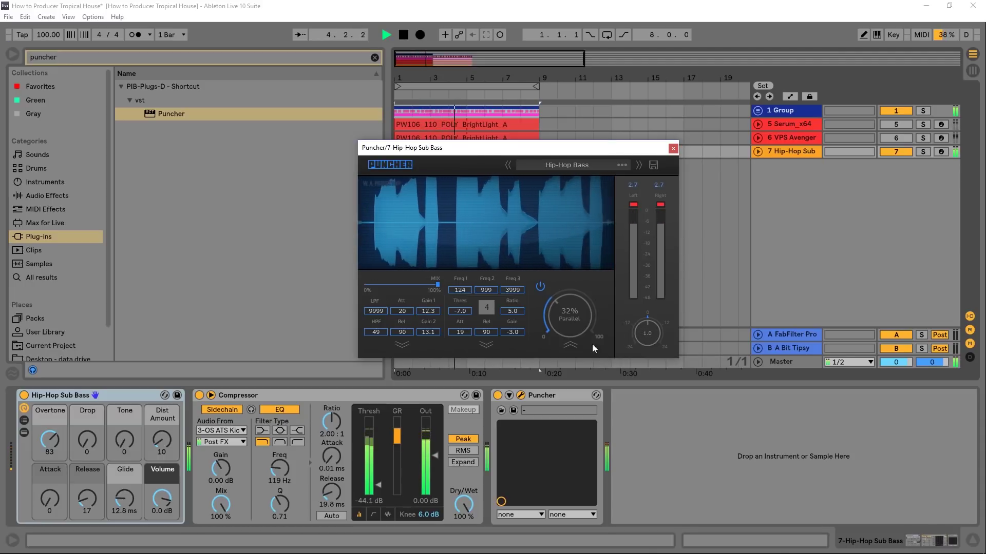
Disable and re-enable Puncher to compare the bass in the mix, and again with 7 Hip-Hop Sub soloed and its Compressor off.
left_click(497, 396)
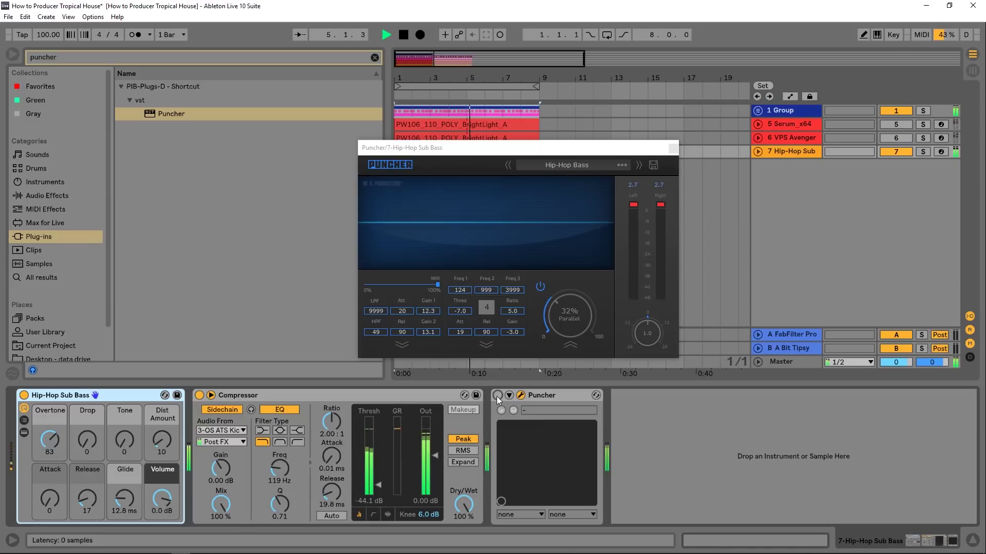
left_click(497, 396)
left_click(923, 152)
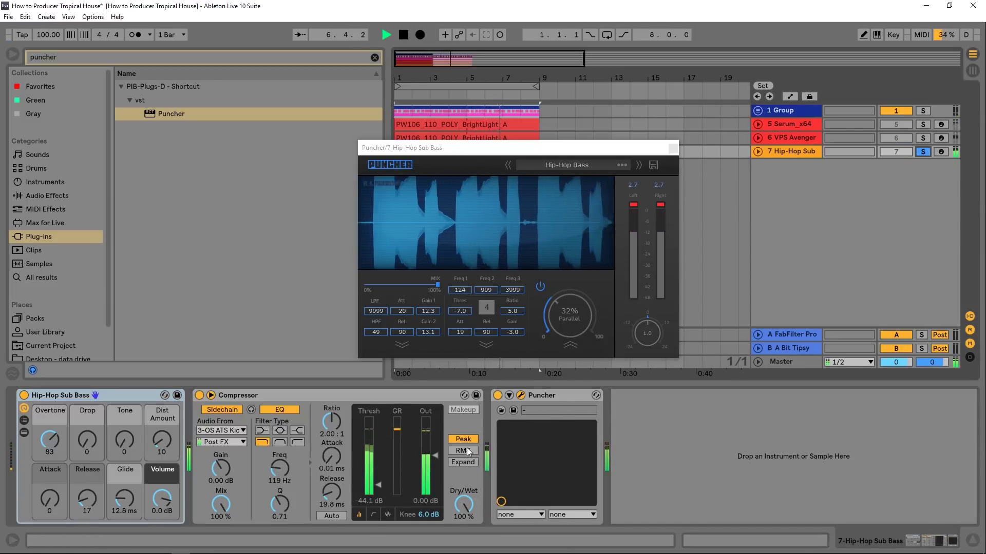
left_click(199, 396)
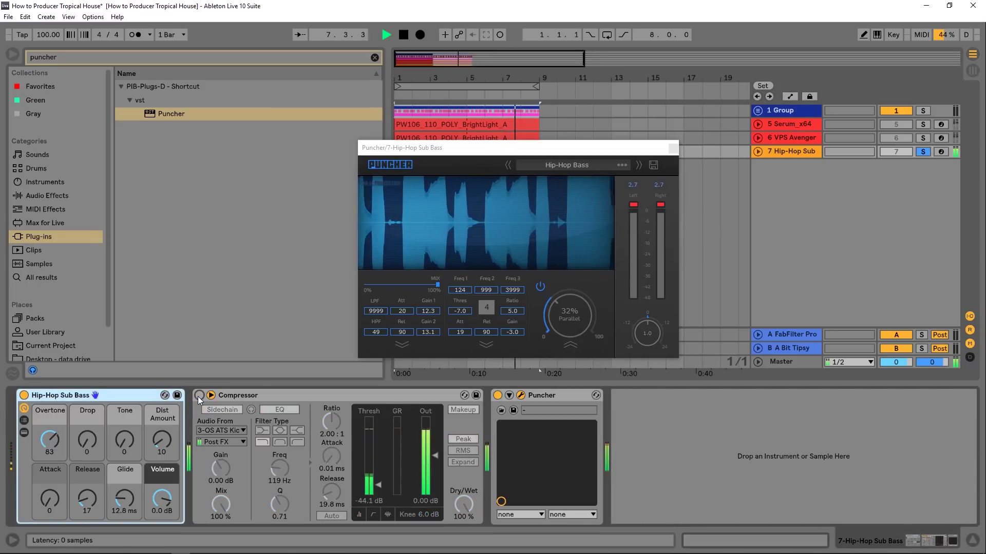
left_click(498, 396)
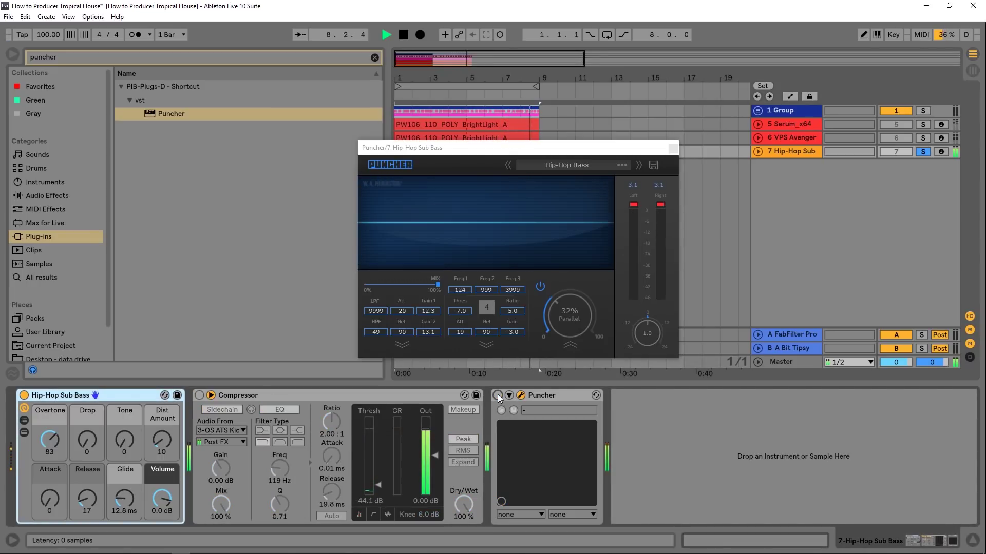
left_click(498, 397)
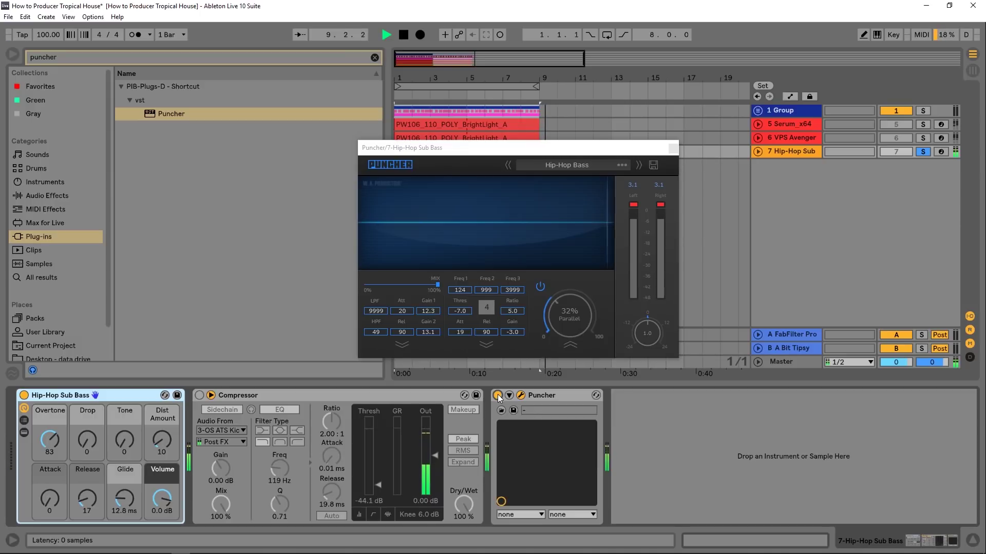
Loop bars 1 to 9 of the arrangement and turn the sub bass track's Compressor back on.
left_click(606, 35)
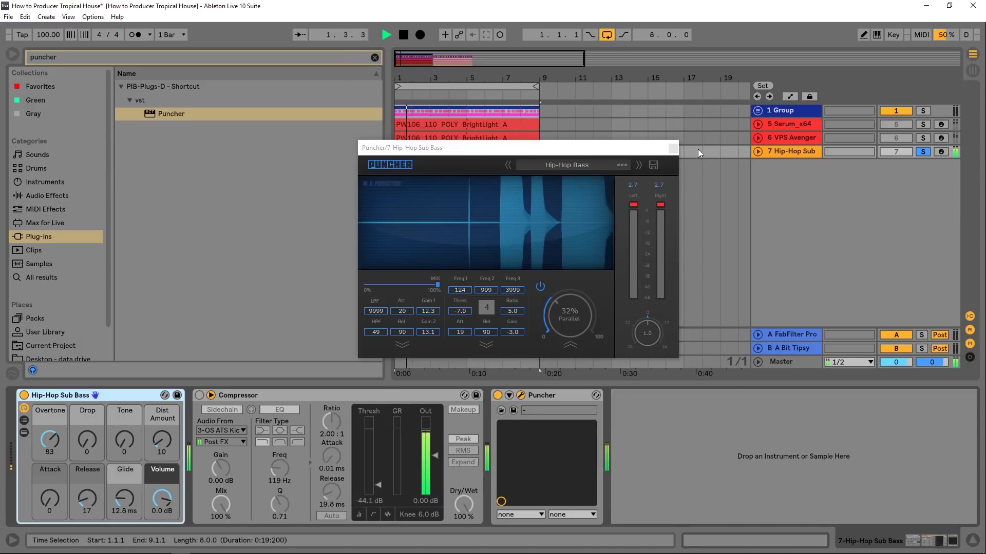
left_click(199, 396)
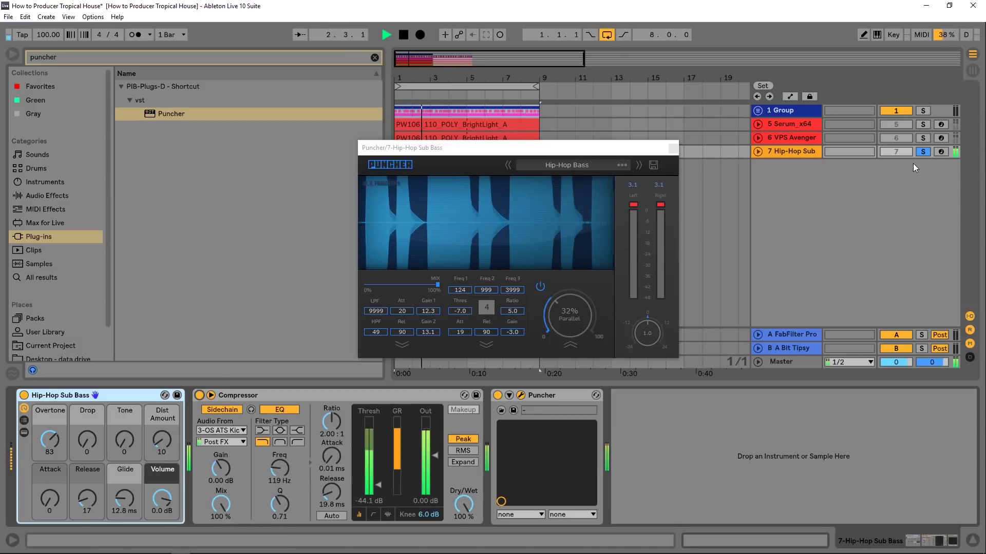
Unsolo 7 Hip-Hop Sub, reactivate the 6 VPS Avenger and 5 Serum_x64 tracks, and stop after playing the full mix.
left_click(922, 152)
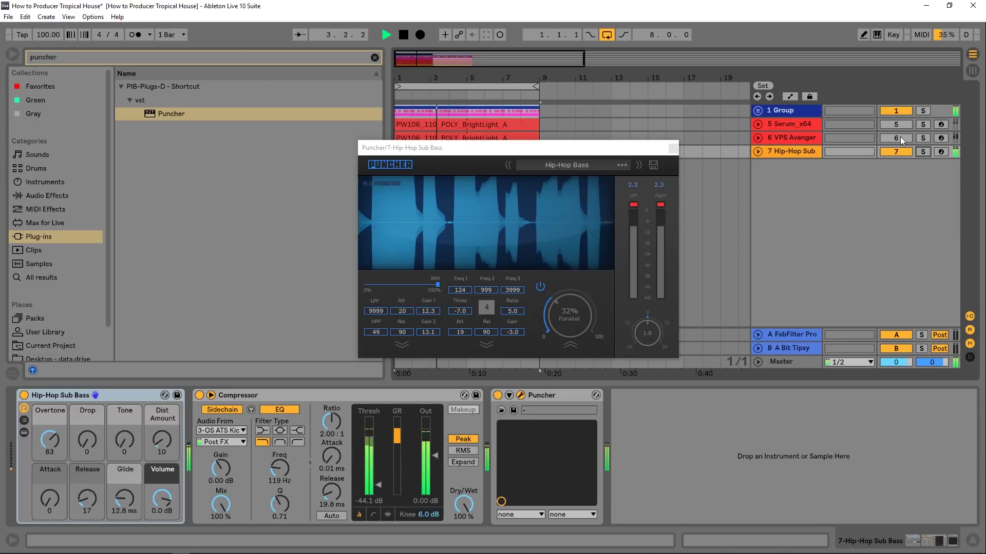
left_click(901, 138)
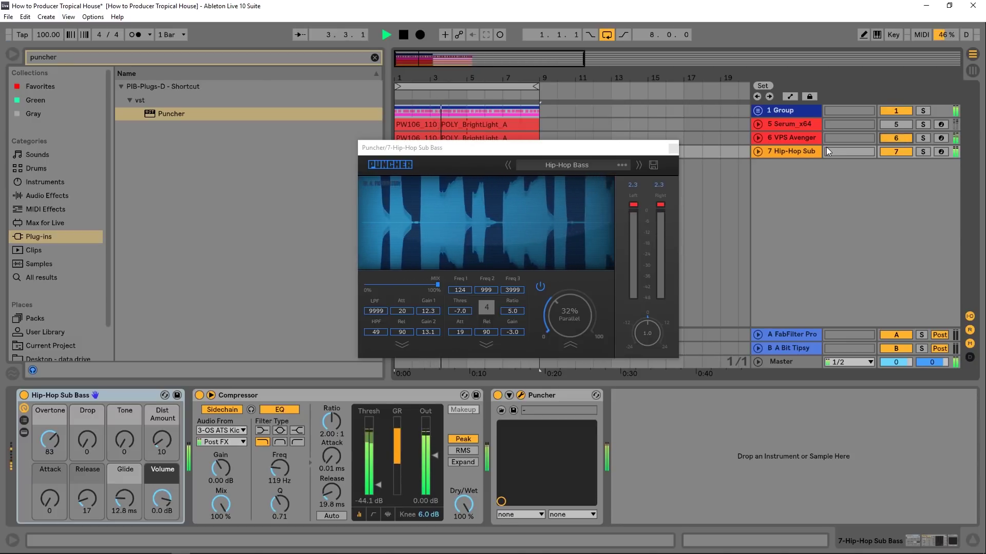
left_click(896, 125)
left_click(896, 125)
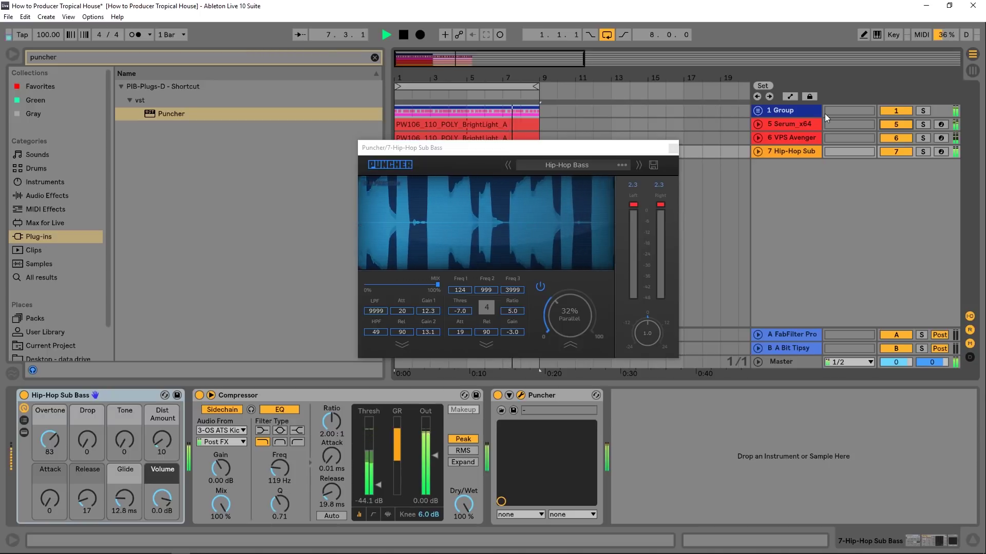
key("space")
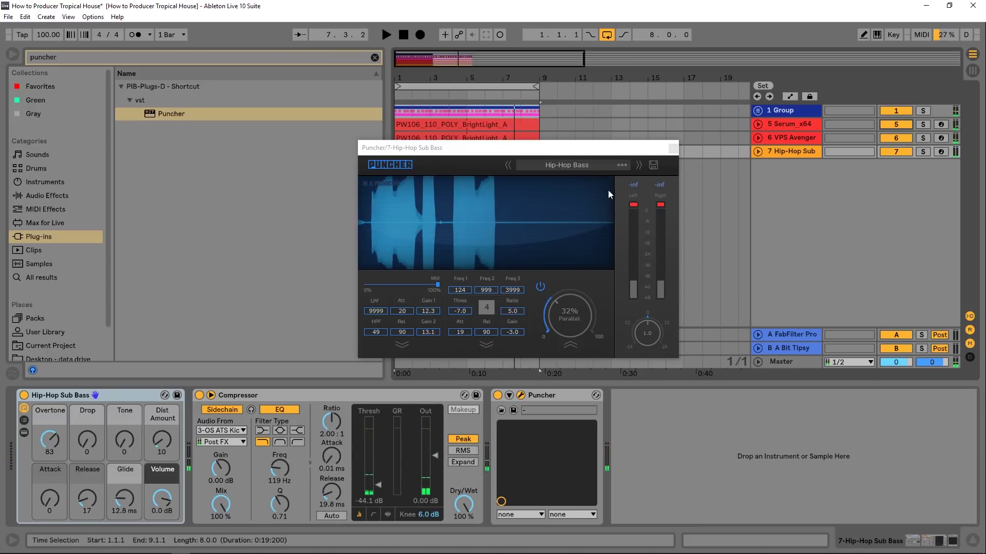